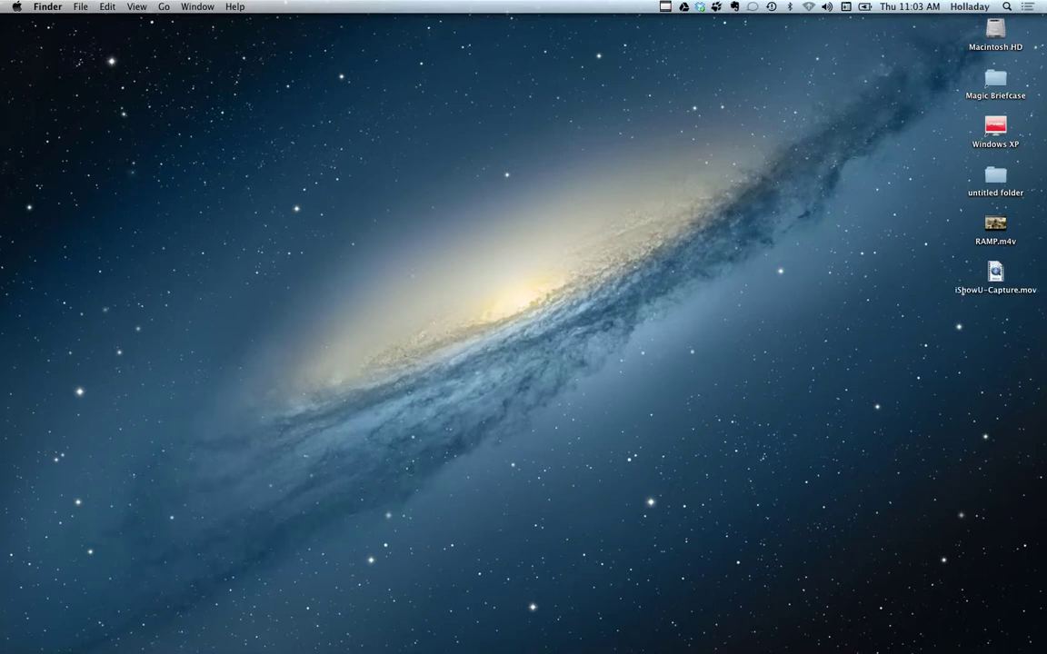
Step: Browse the Audacity website in the web browser, then quit the browser
mouse_move(318, 636)
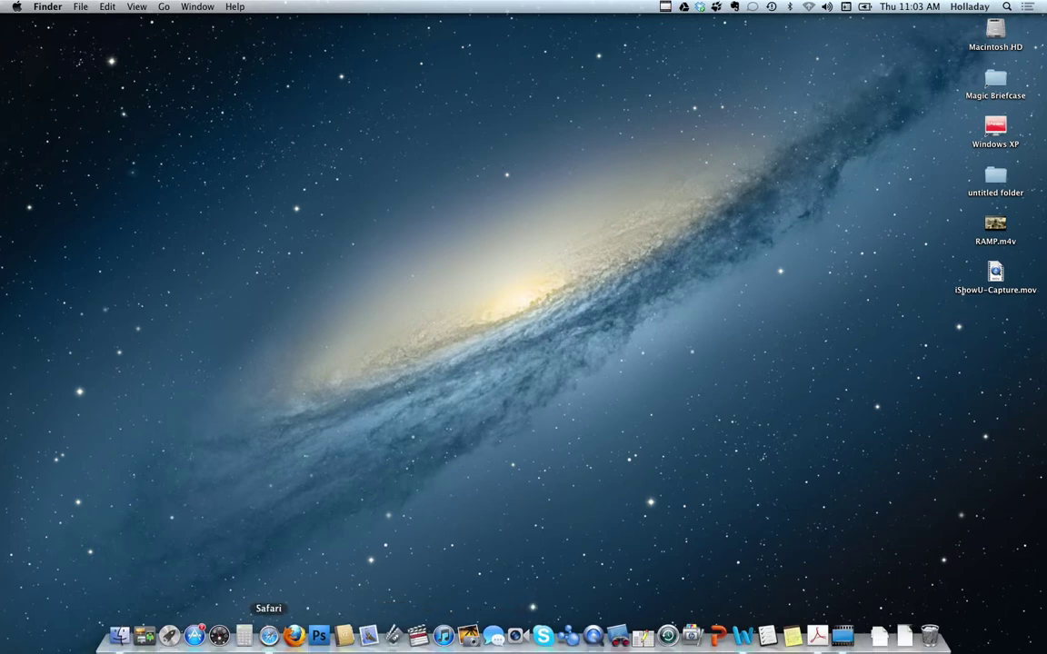
left_click(269, 636)
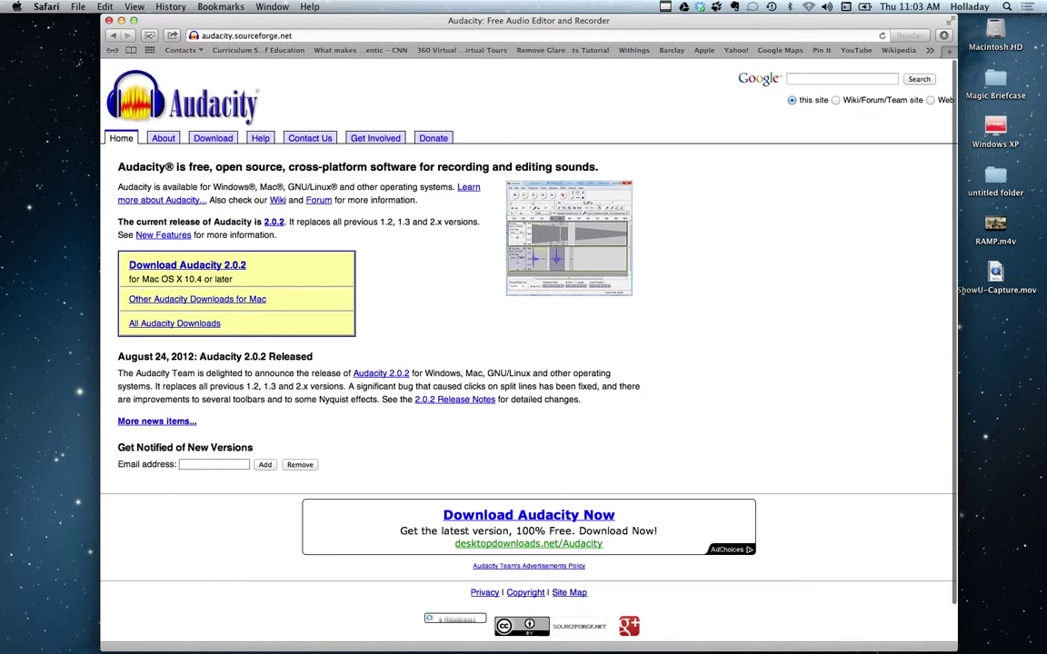
scroll(527, 318, "down", 2)
scroll(527, 317, "up", 2)
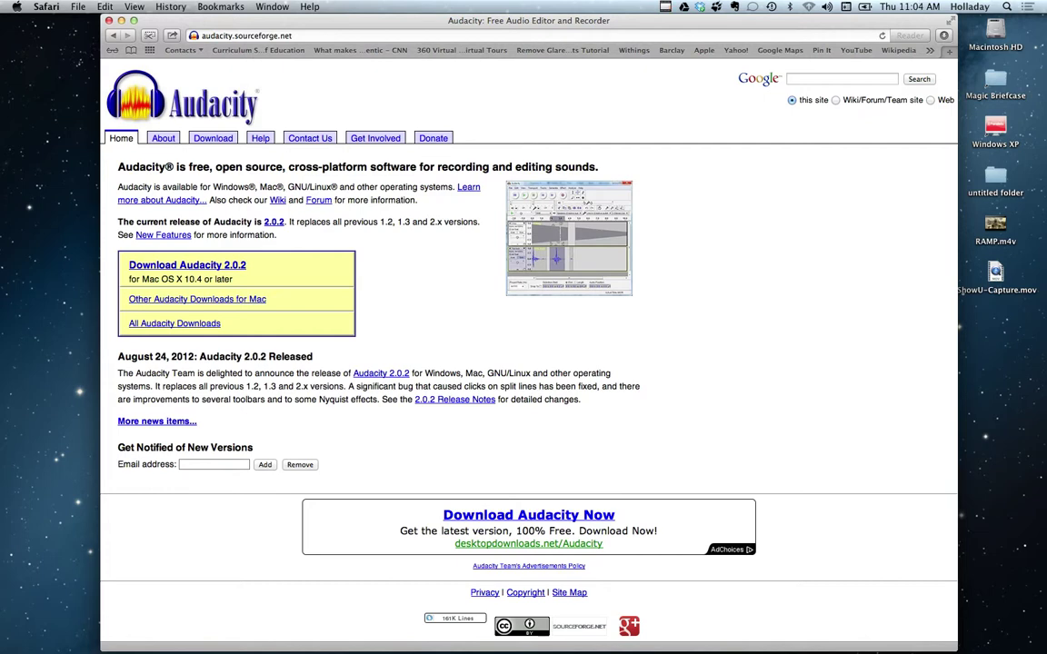
key("super+q")
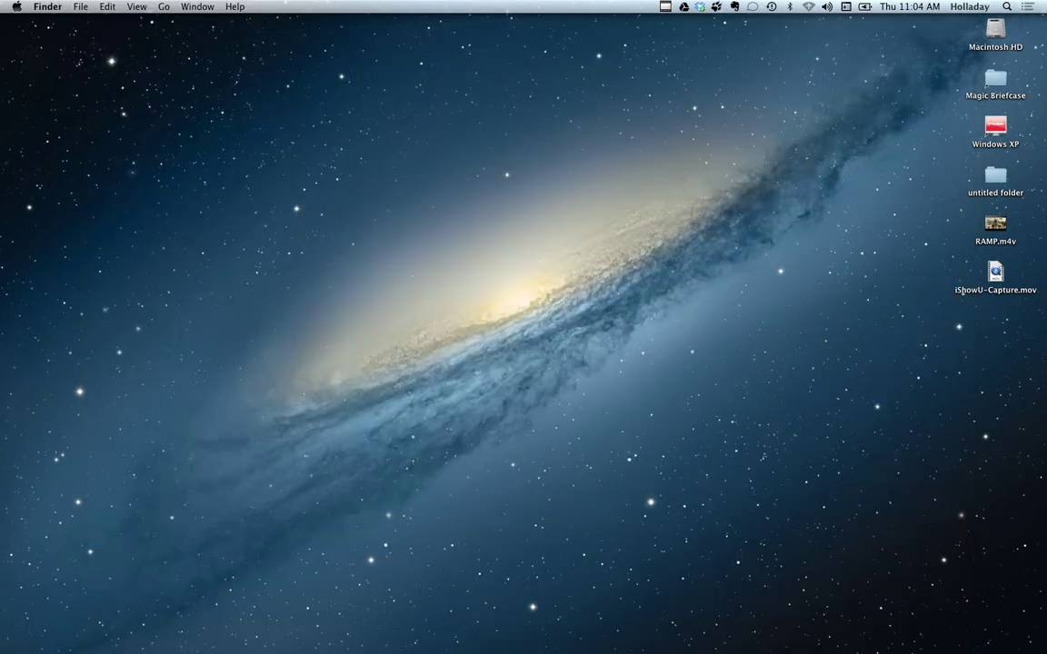
Step: Launch Audacity from Spotlight with 'audac' and dismiss the Welcome dialog
key("super+space")
type("au")
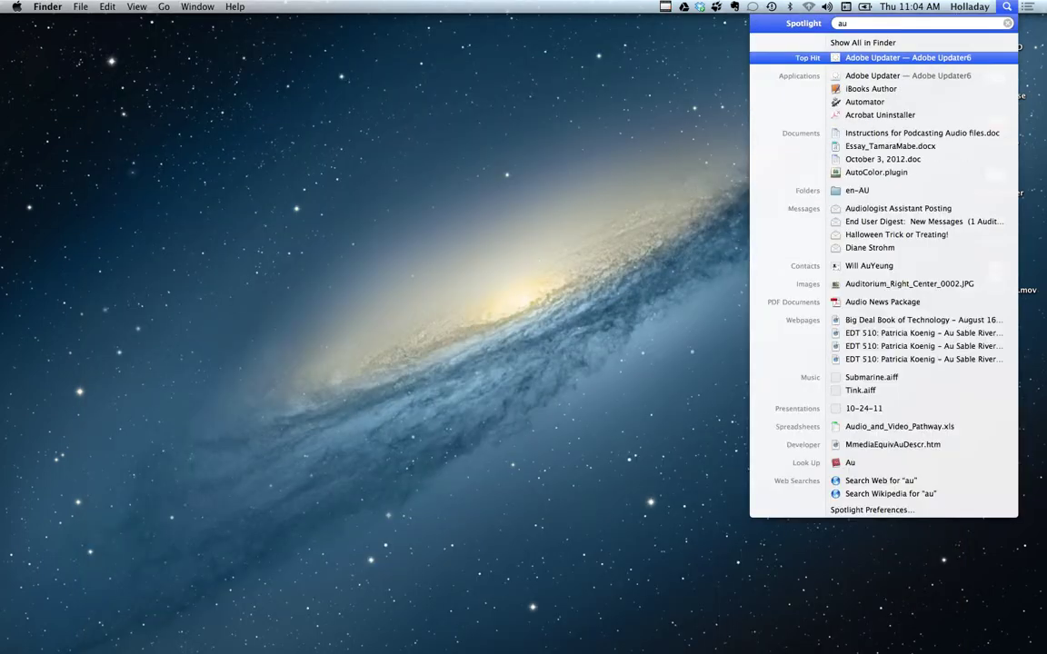
type("dac")
key("Return")
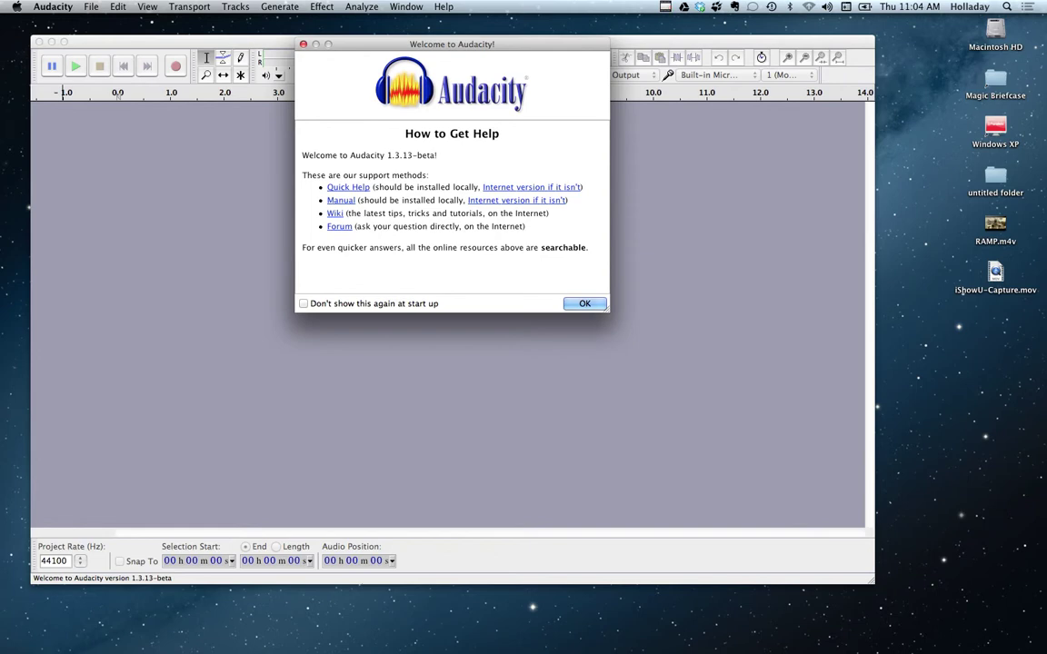
key("Return")
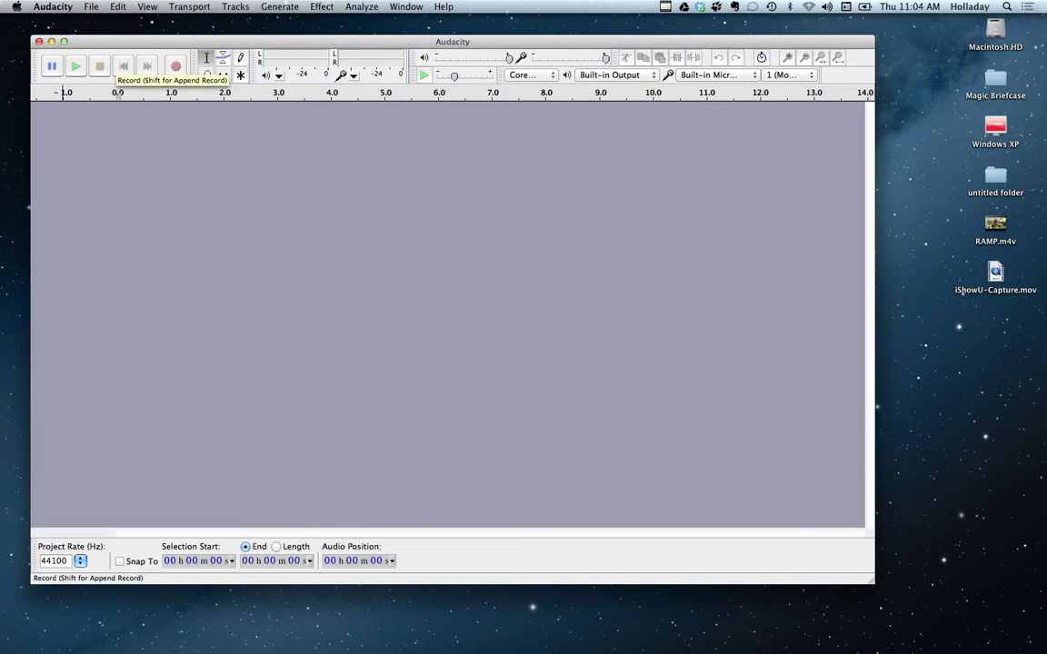
Step: Record a roughly 12-second narration clip, then play it back from the track start
left_click(175, 66)
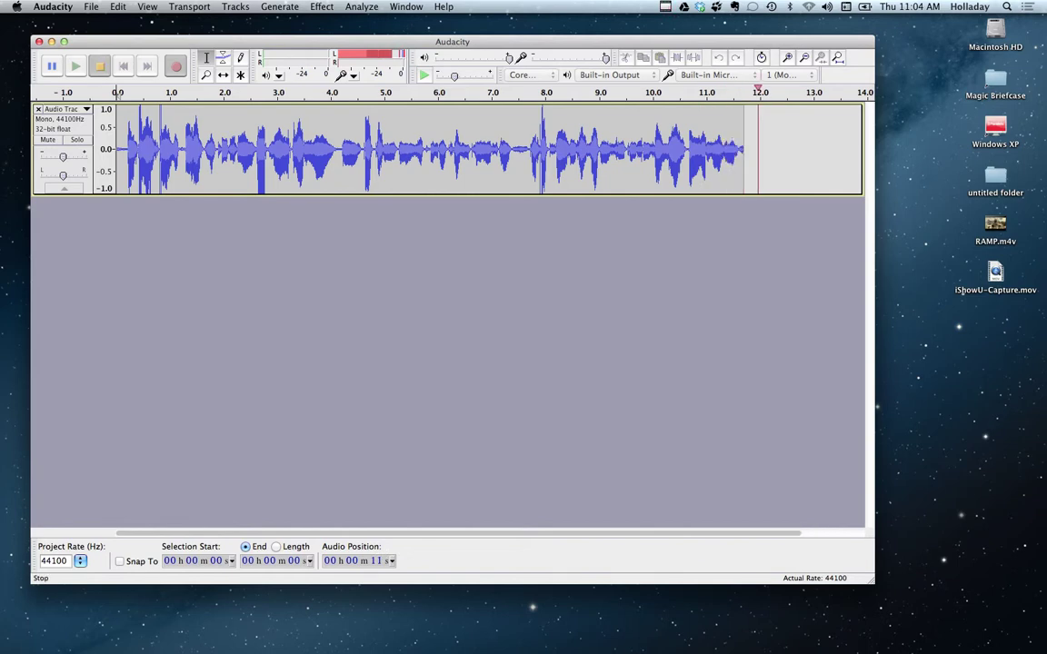
left_click(99, 65)
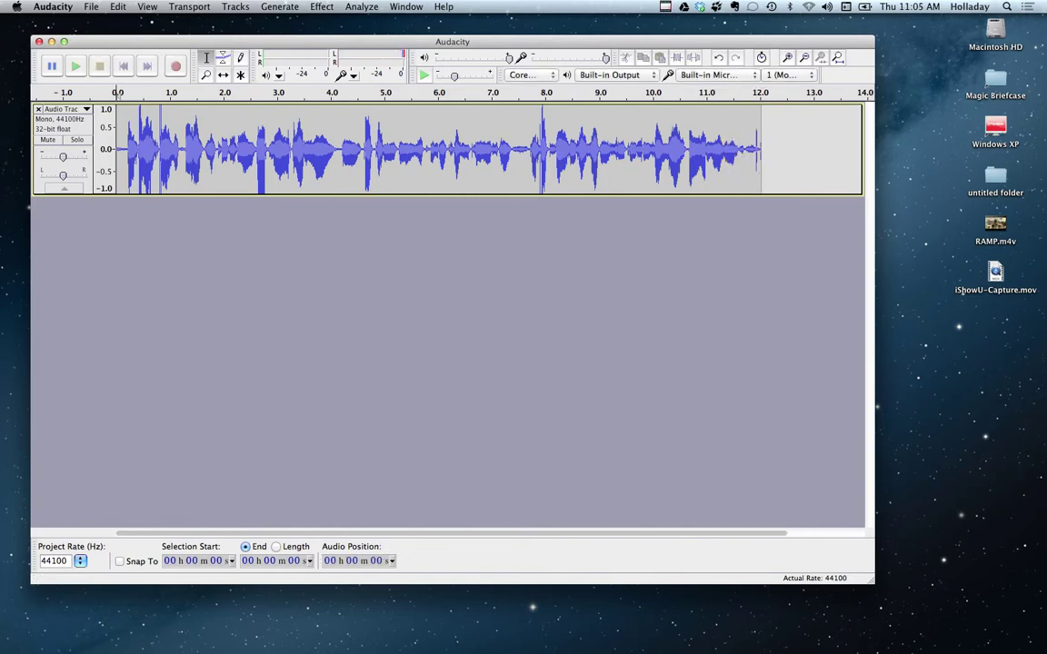
left_click(228, 145)
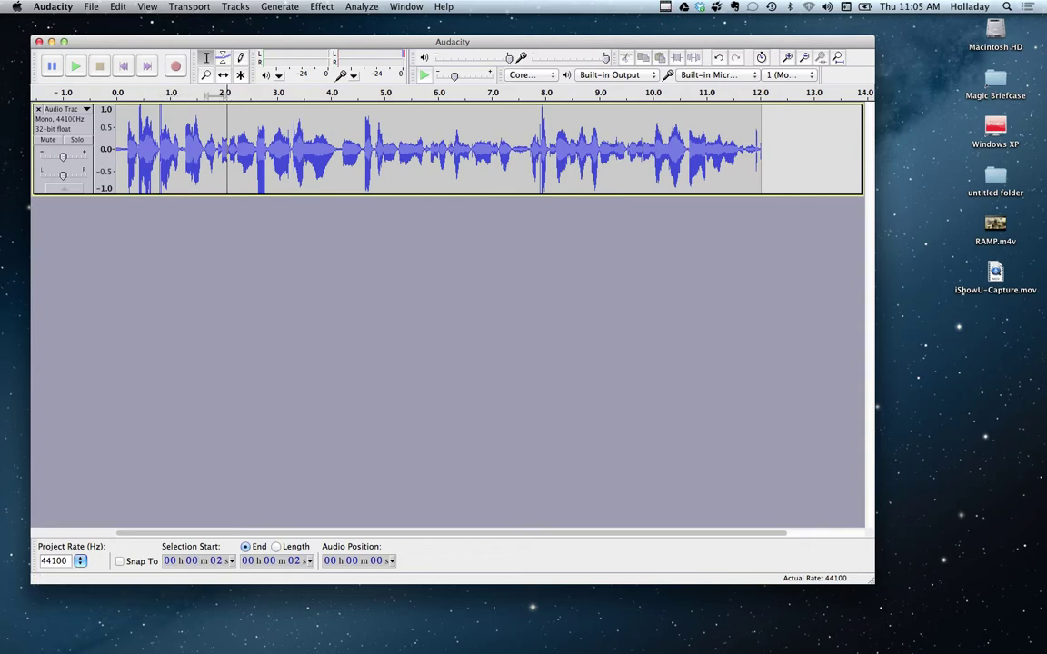
left_click(214, 113)
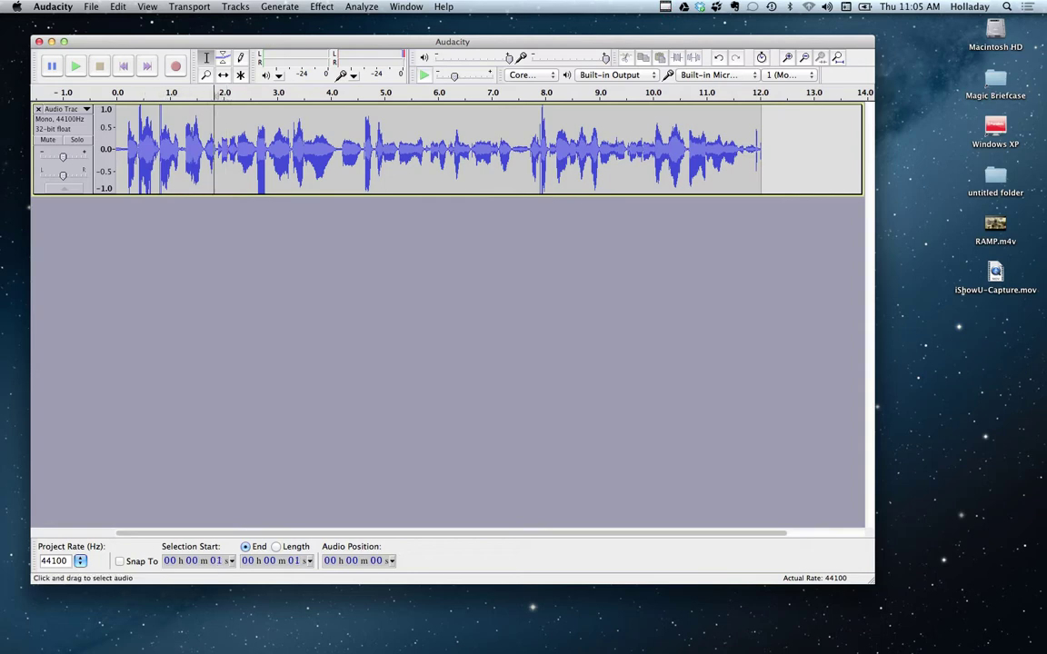
left_click(108, 114)
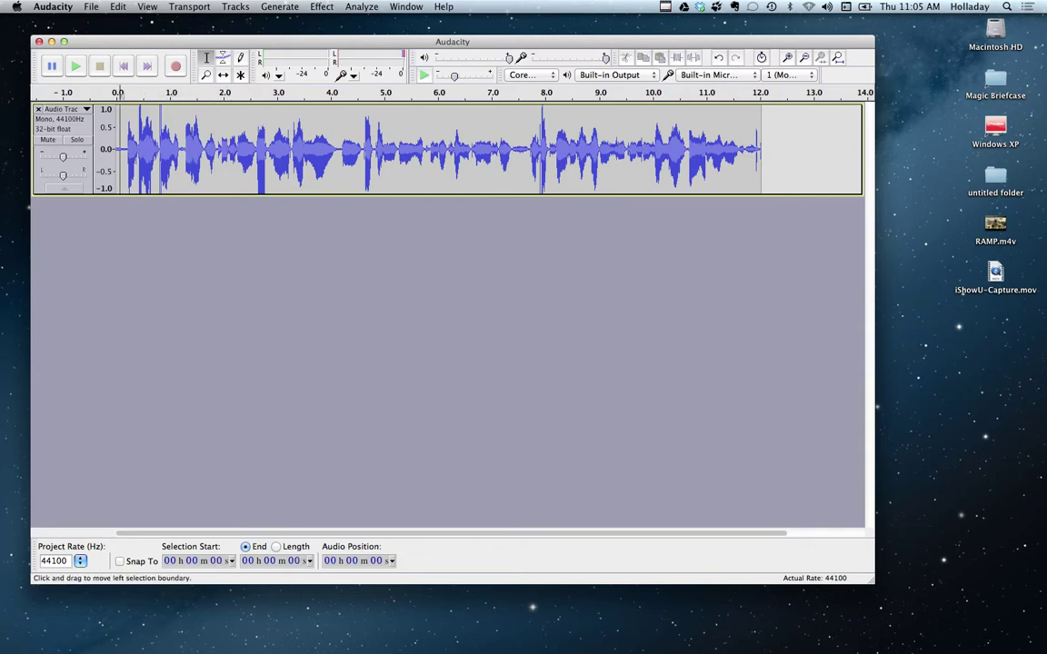
key("space")
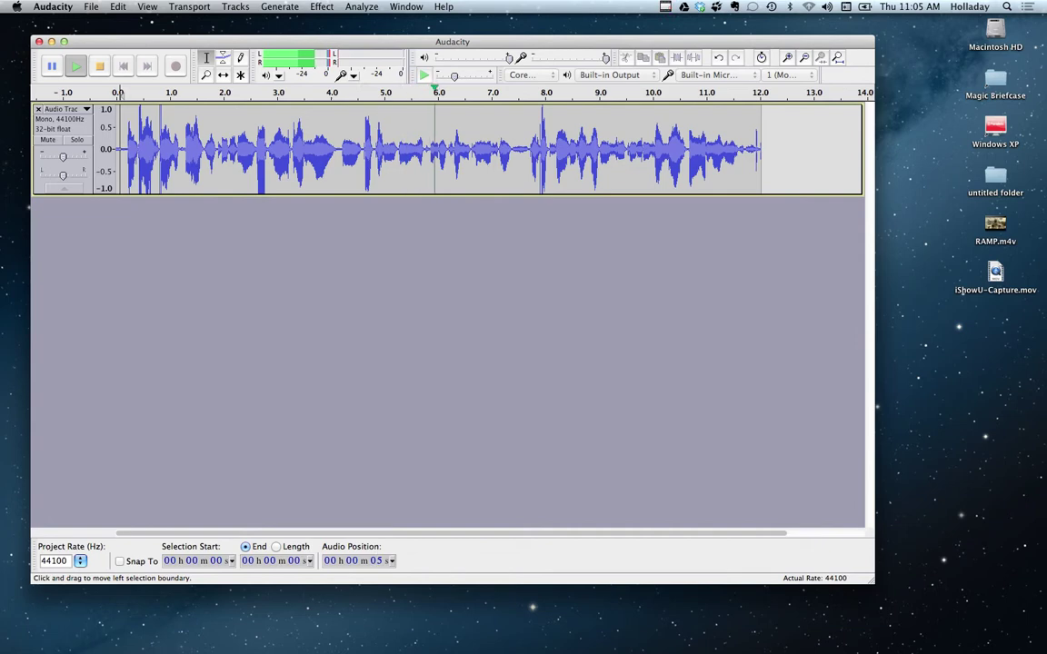
key("space")
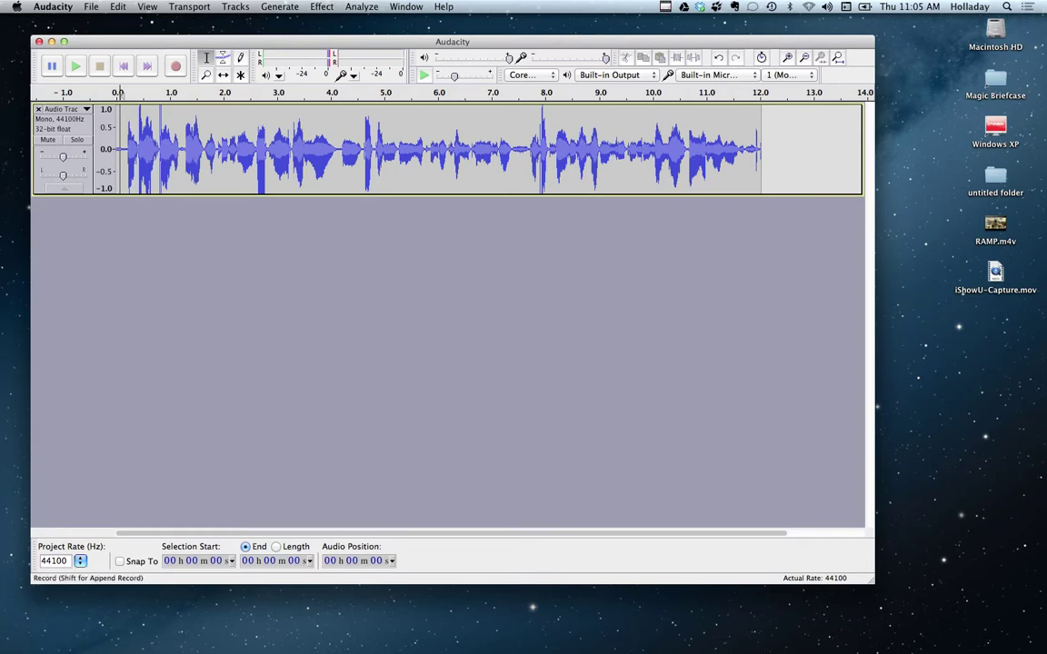
left_click(176, 66)
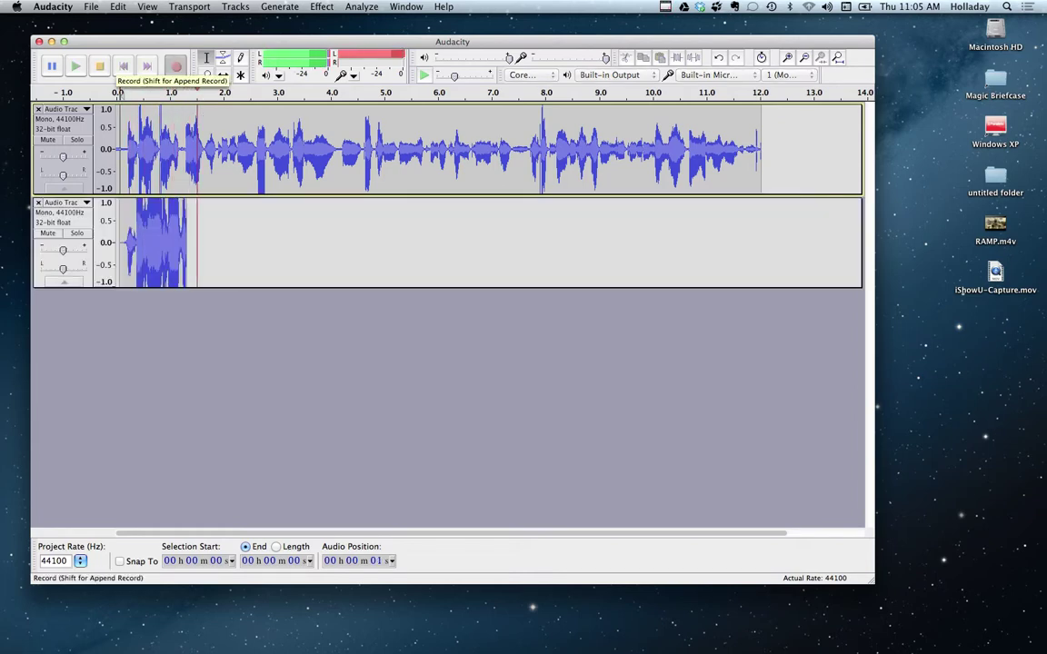
key("space")
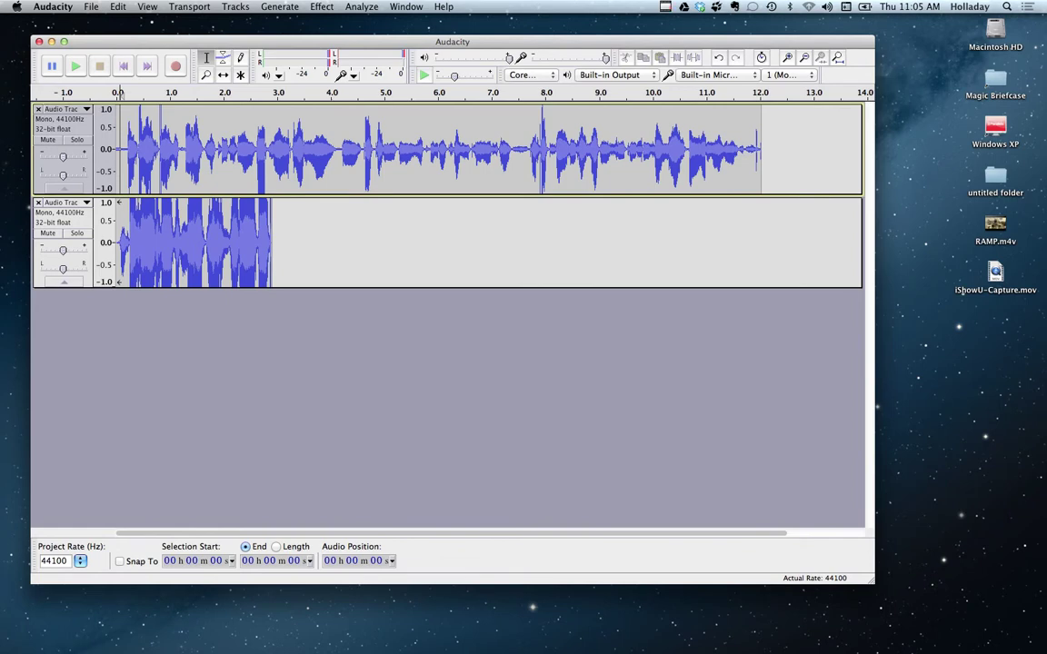
key("space")
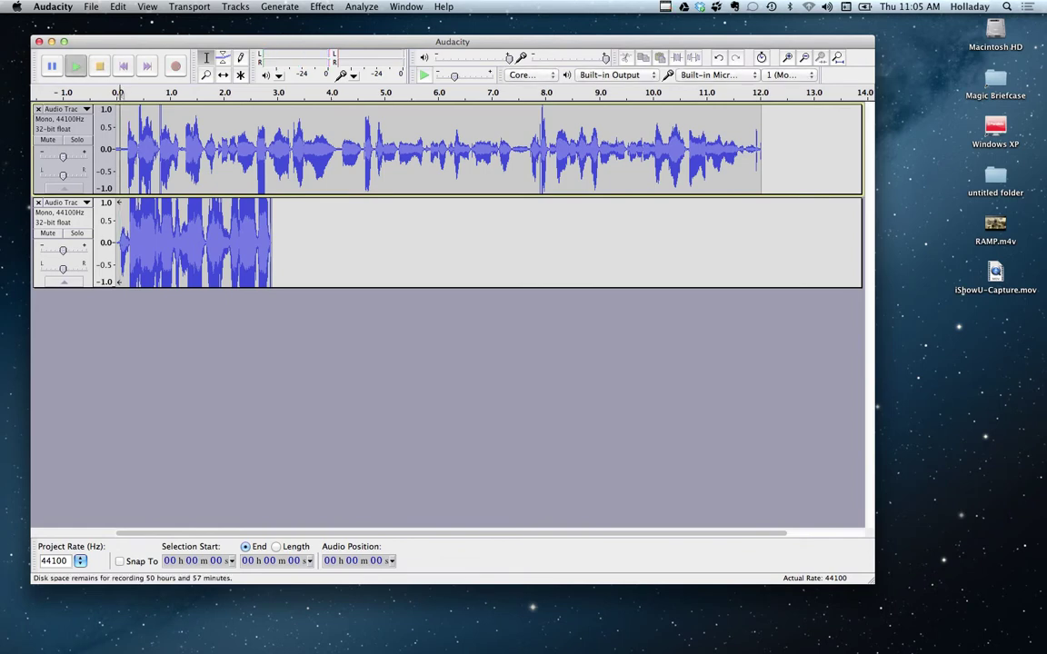
key("space")
left_click(283, 241)
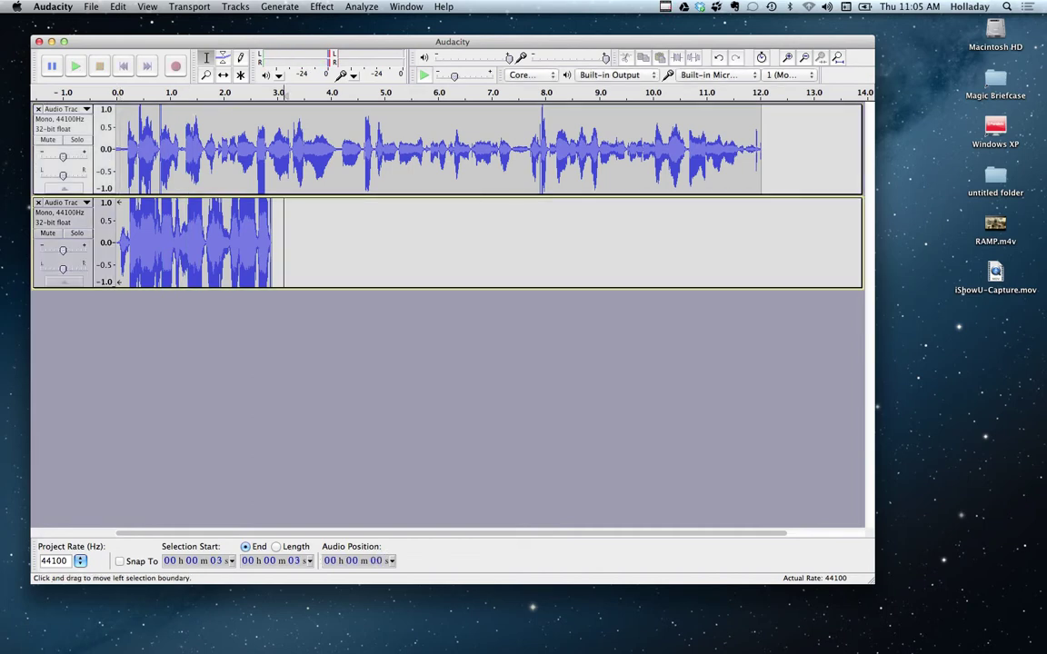
left_click(37, 201)
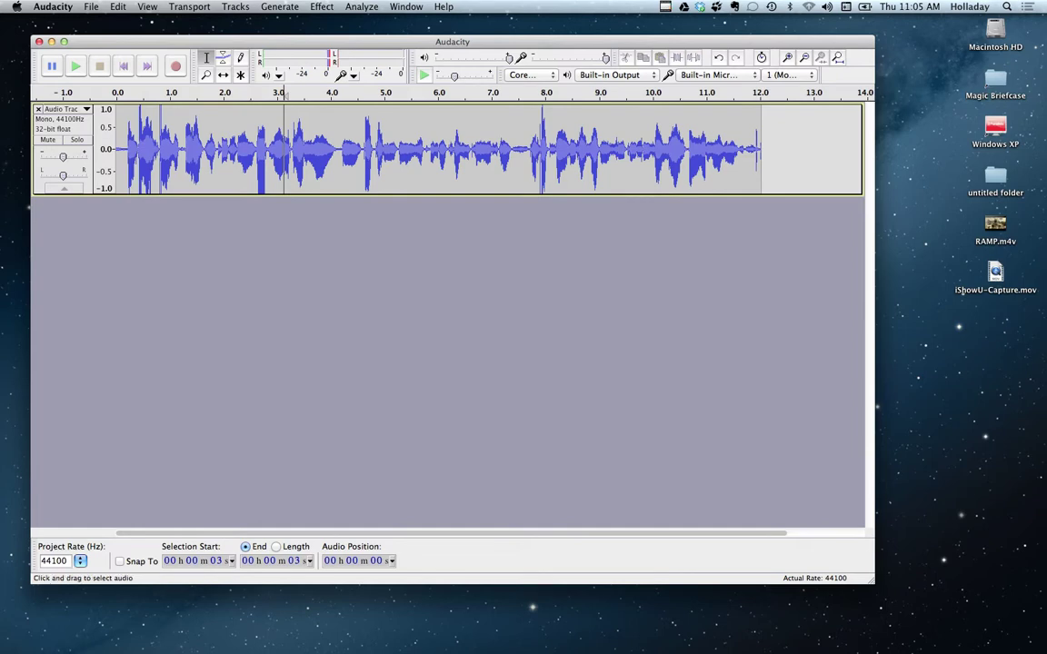
Step: Select and cut the first ~4 seconds of the voice waveform, leaving the cursor near 3.5 s
left_click_drag(118, 145, 340, 150)
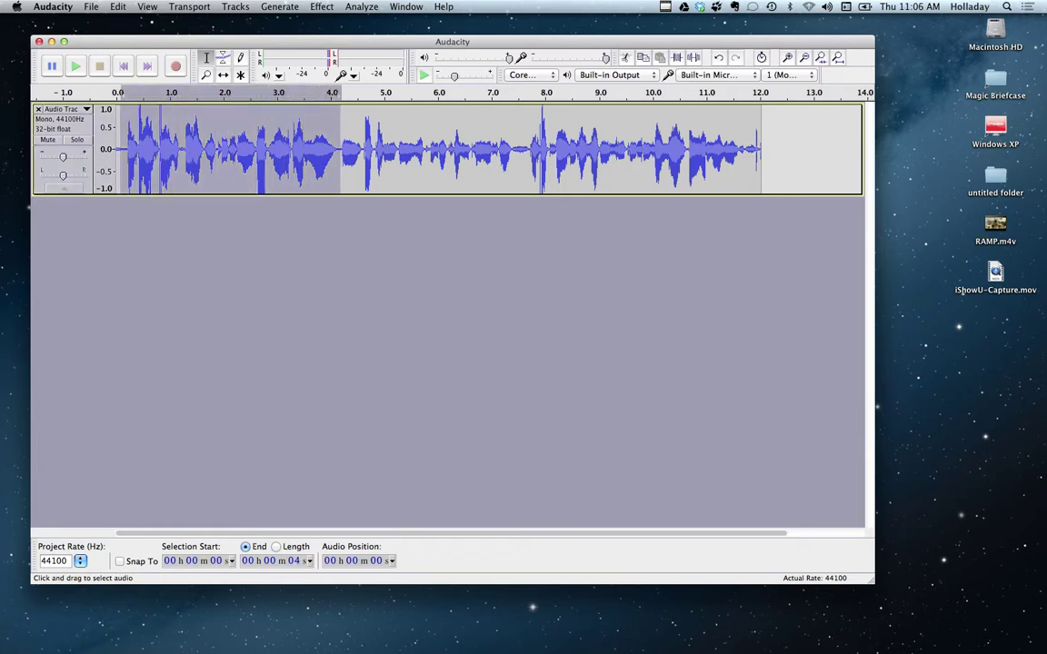
left_click(626, 57)
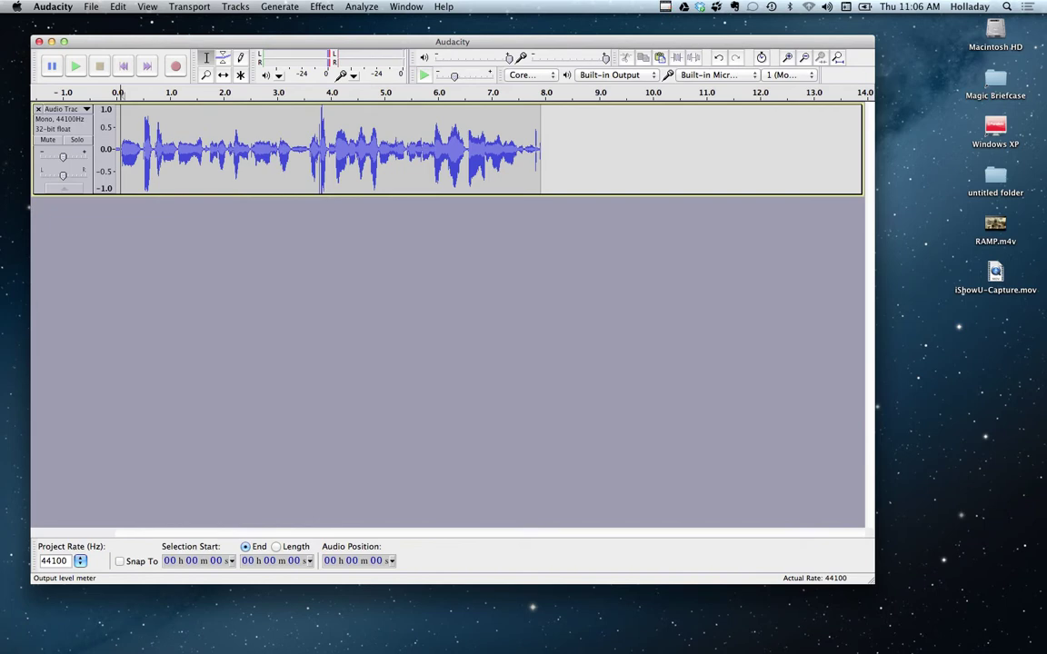
left_click(303, 150)
key("space")
key("space")
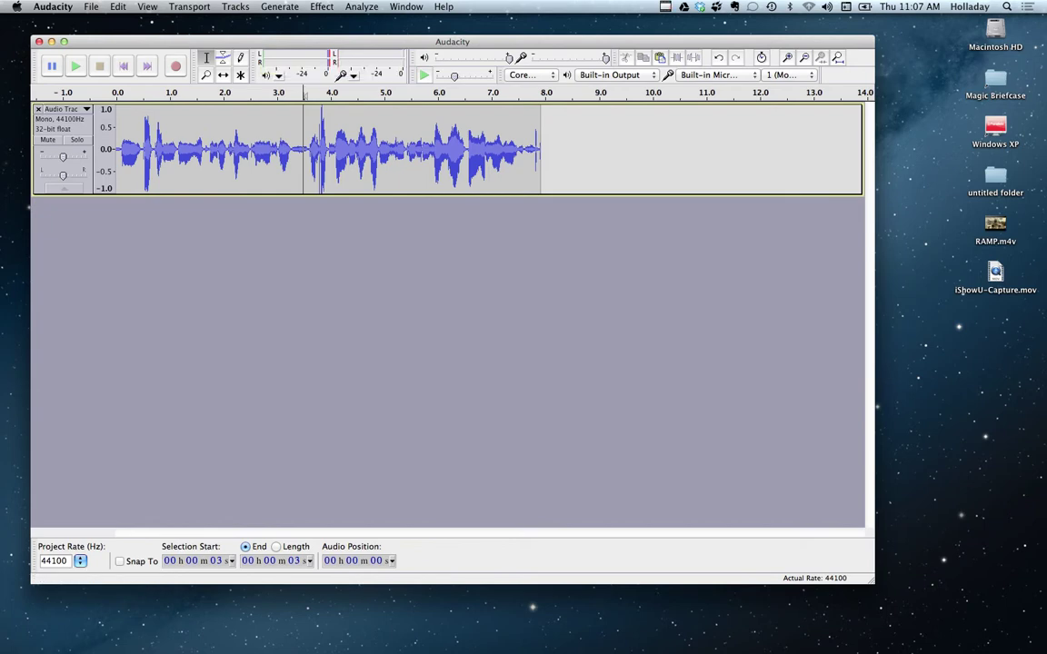
left_click(713, 75)
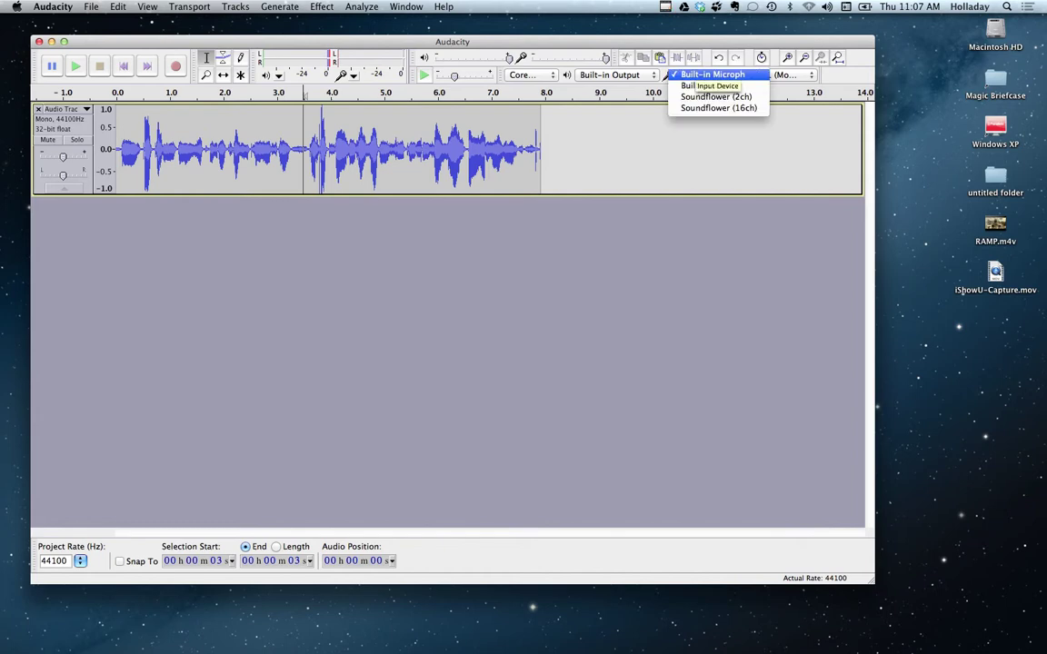
left_click(618, 75)
left_click(618, 75)
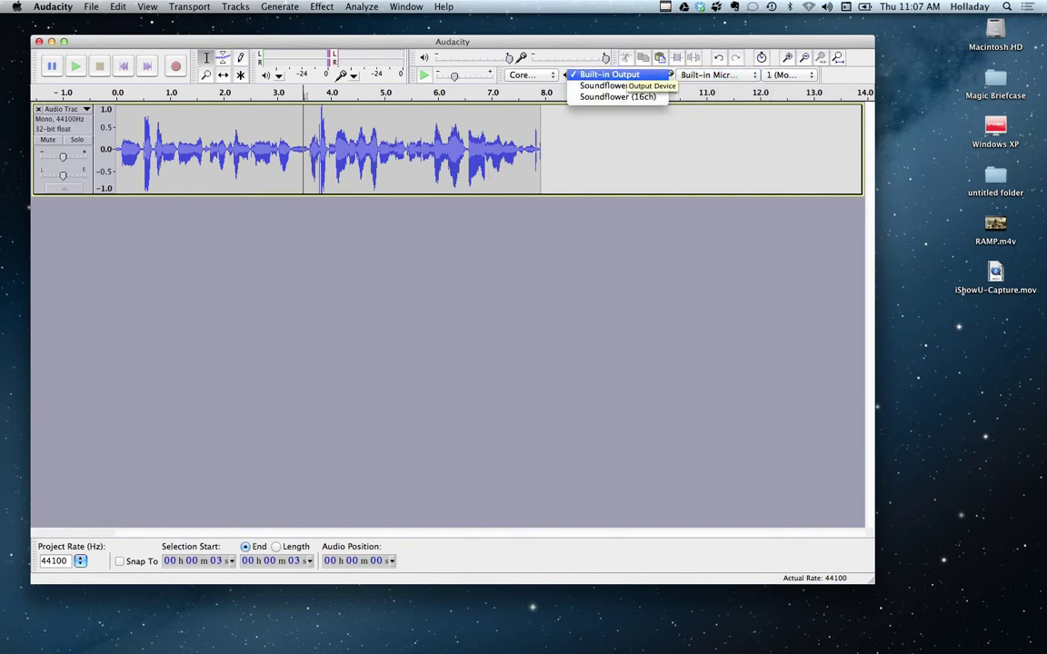
key("Escape")
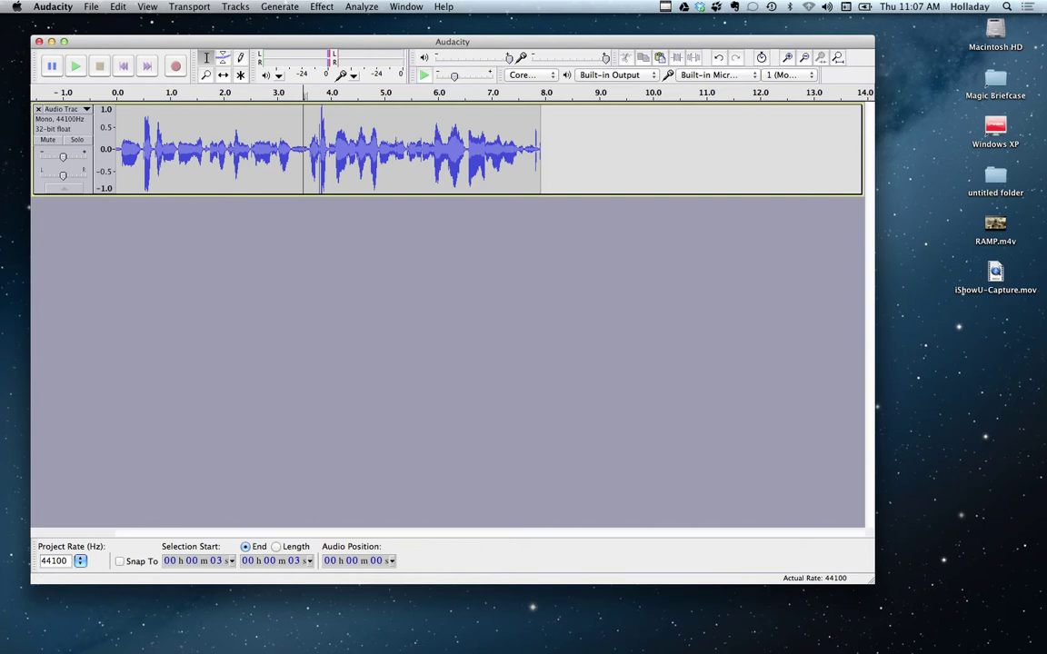
Step: Import audio and select 15 99 Luft Balloons.aif in the Unknown Album folder
left_click(91, 6)
mouse_move(136, 151)
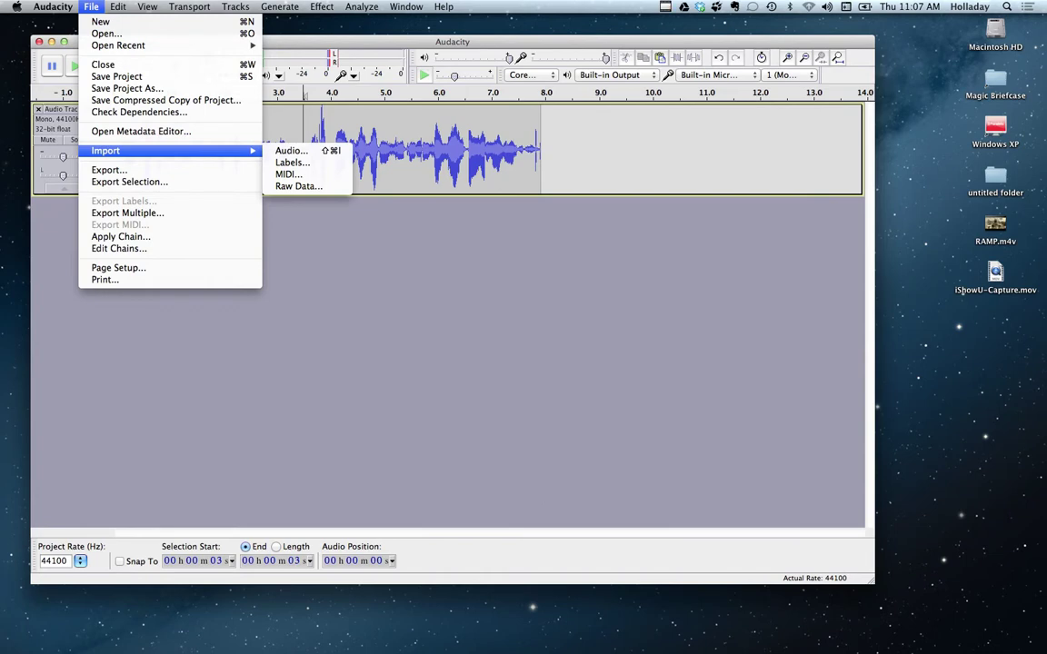
left_click(291, 151)
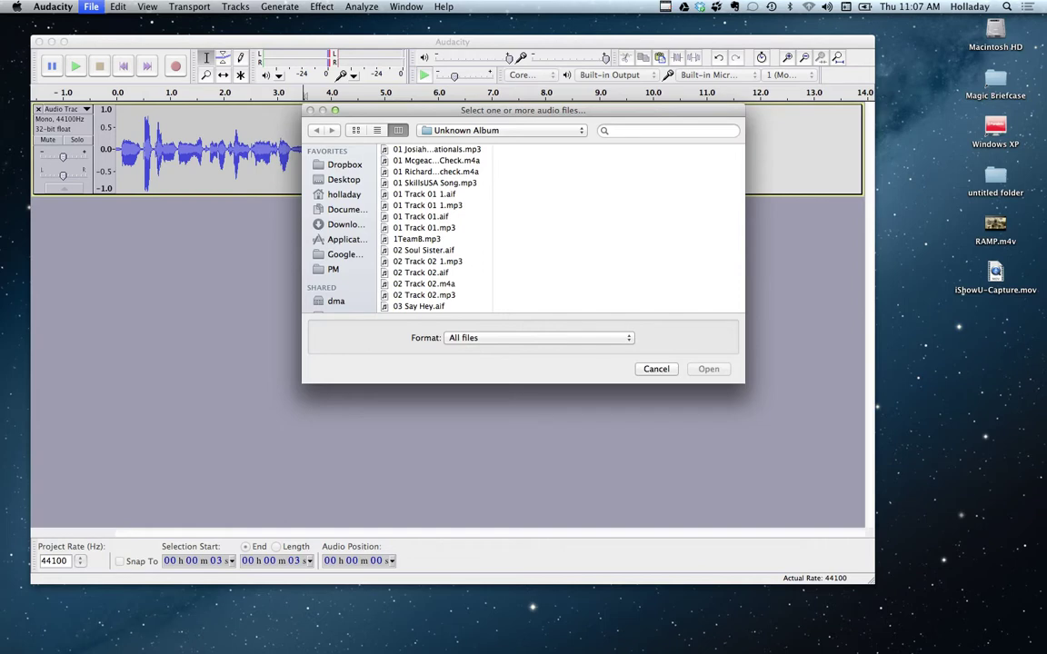
scroll(431, 228, "down", 3)
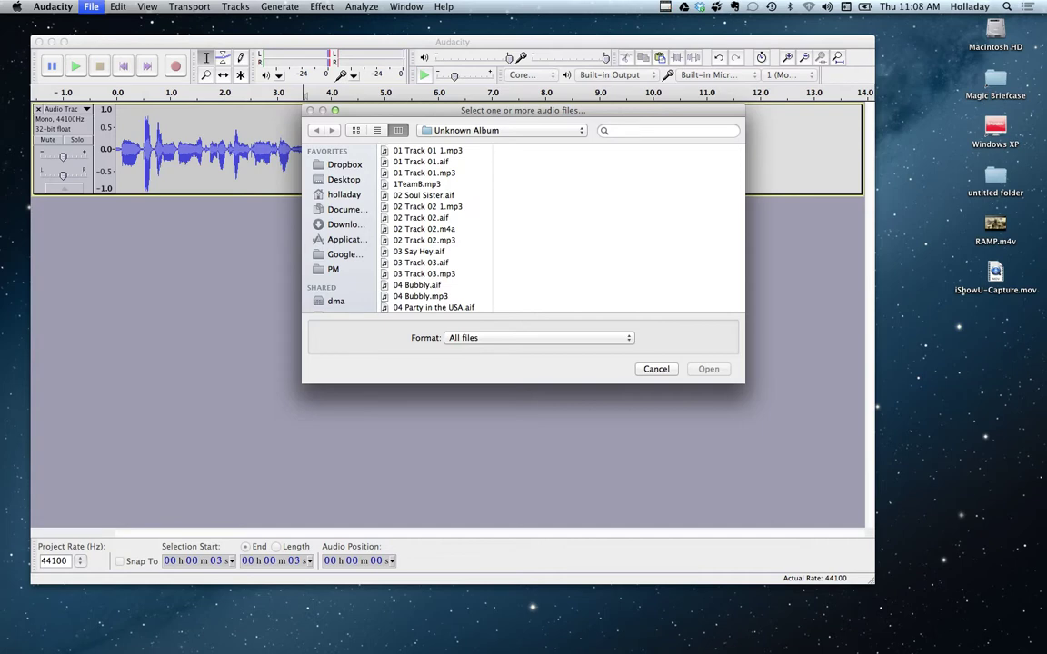
scroll(433, 228, "down", 2)
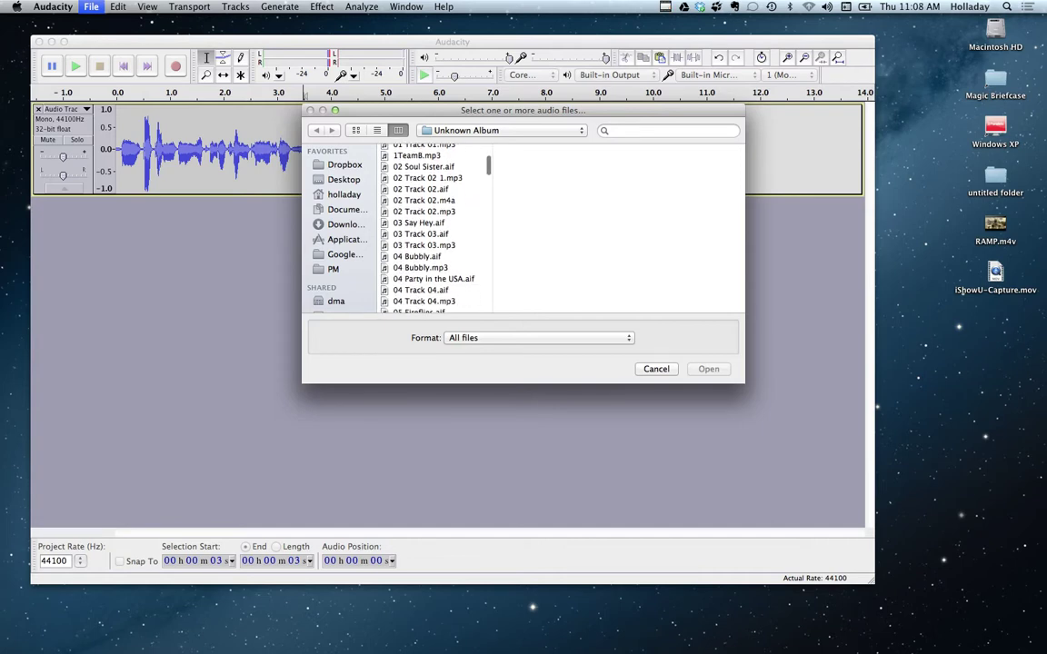
scroll(434, 227, "down", 5)
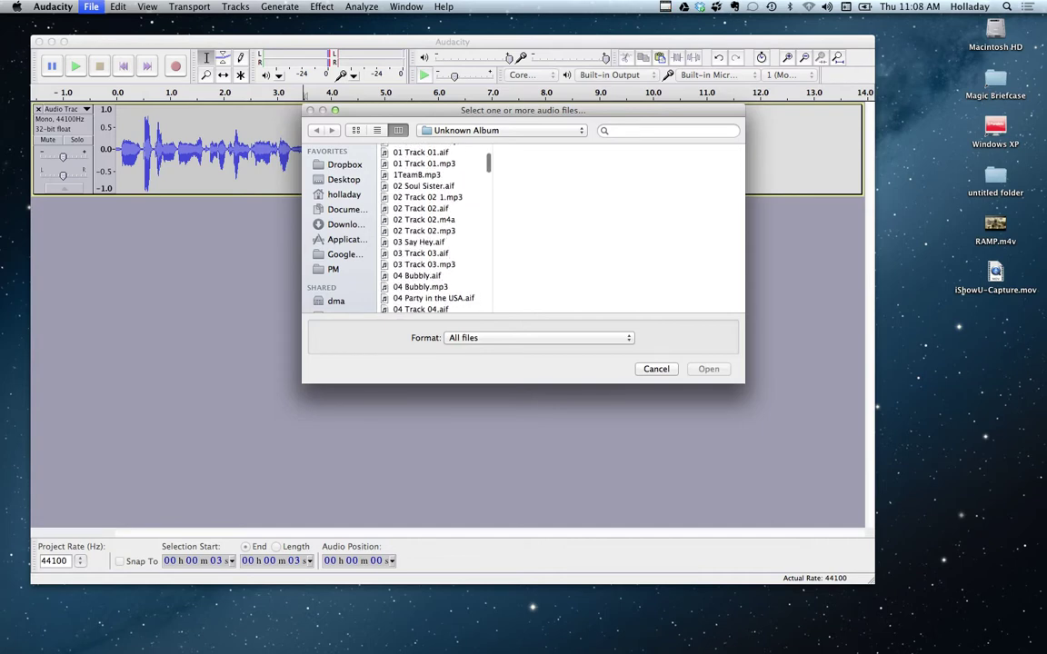
scroll(433, 228, "down", 15)
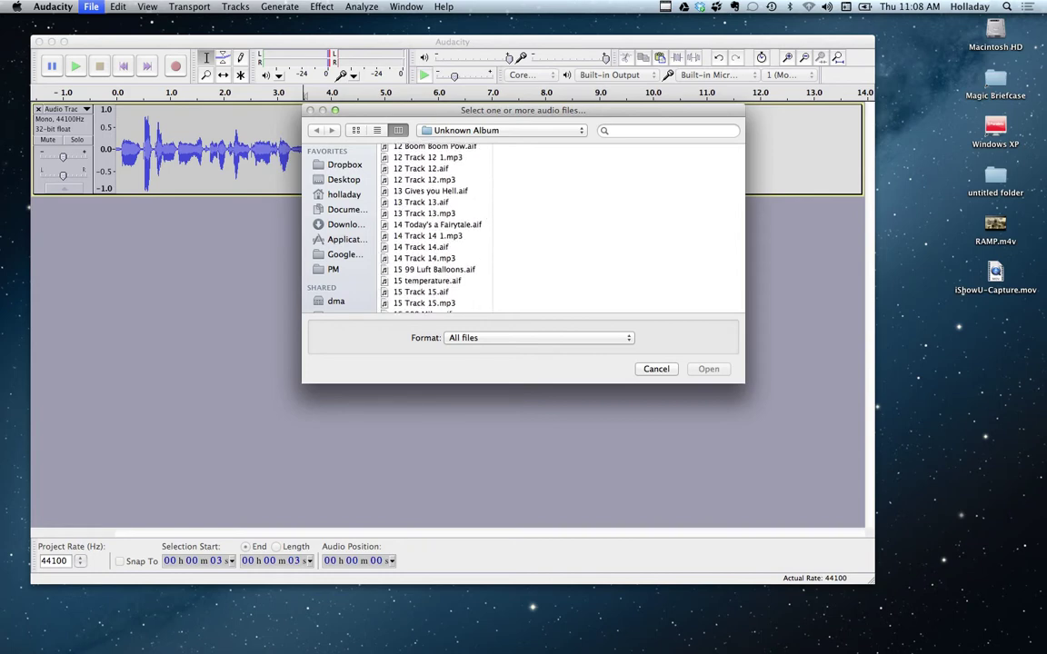
left_click(434, 269)
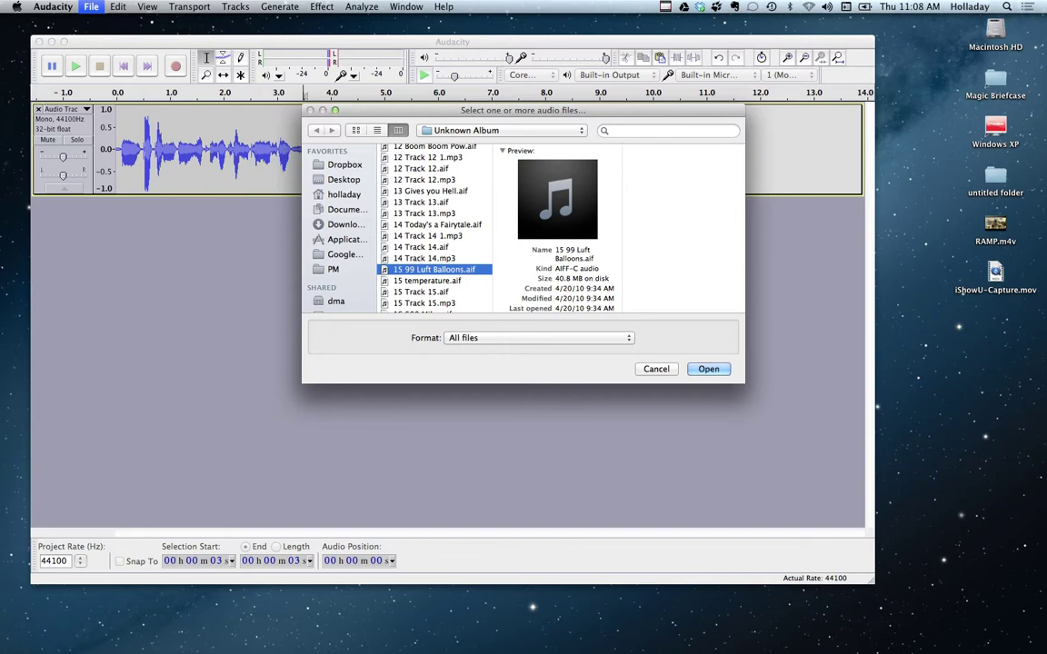
Step: Import a copy of the song as a stereo track, then open the first track's Name dialog
key("Return")
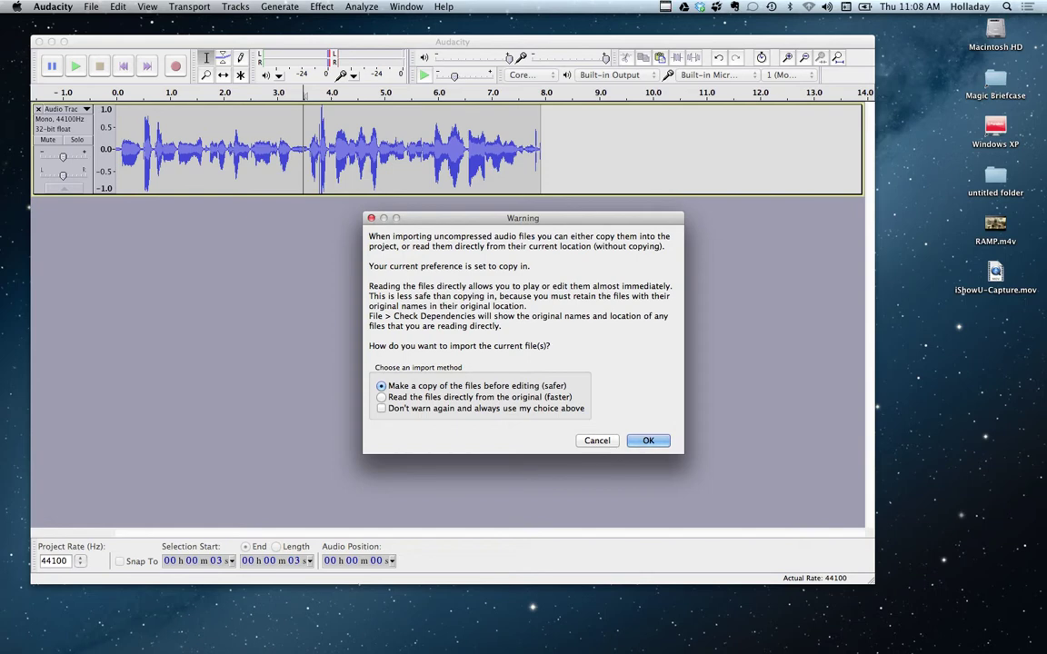
key("Return")
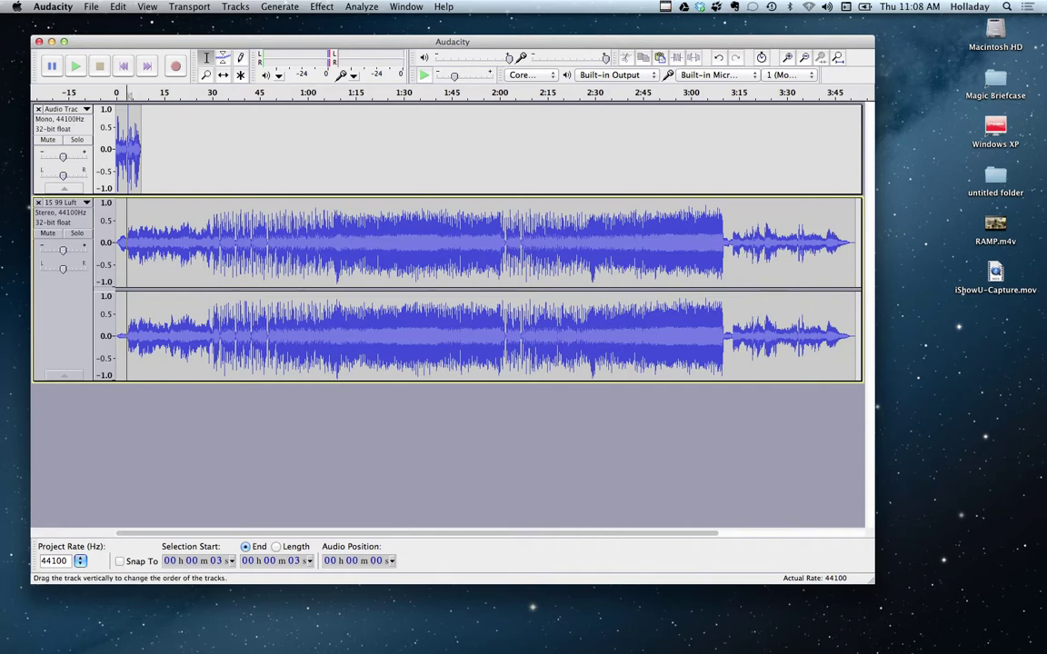
left_click(62, 109)
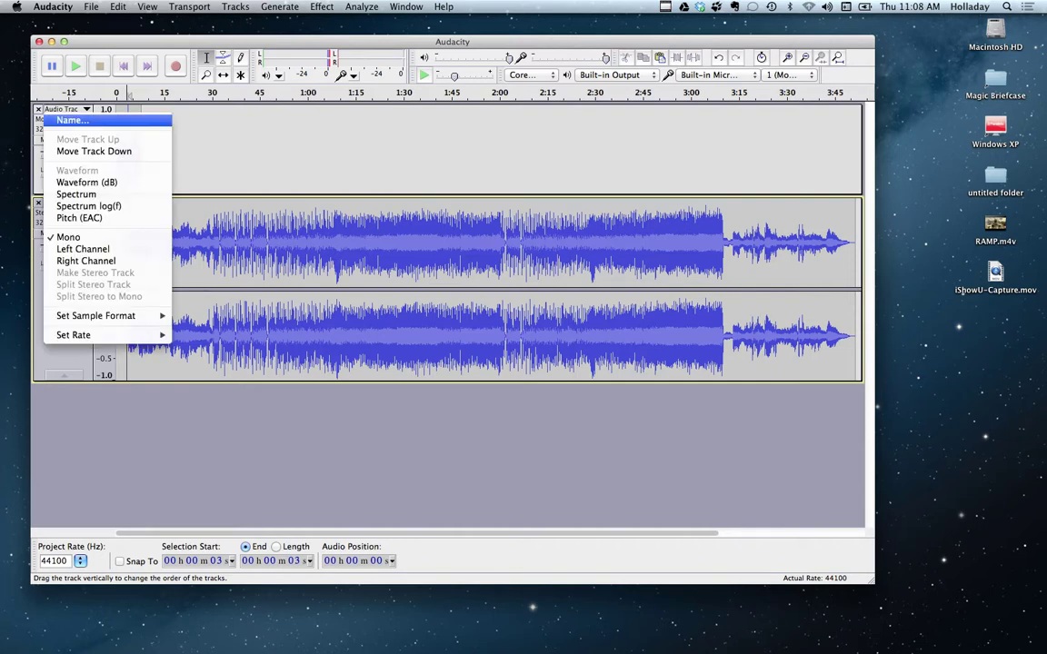
left_click(73, 120)
Step: Name the first track 'Voice Track' and rename the song track '99 Luft Balloons'
type("Voice Track")
key("Return")
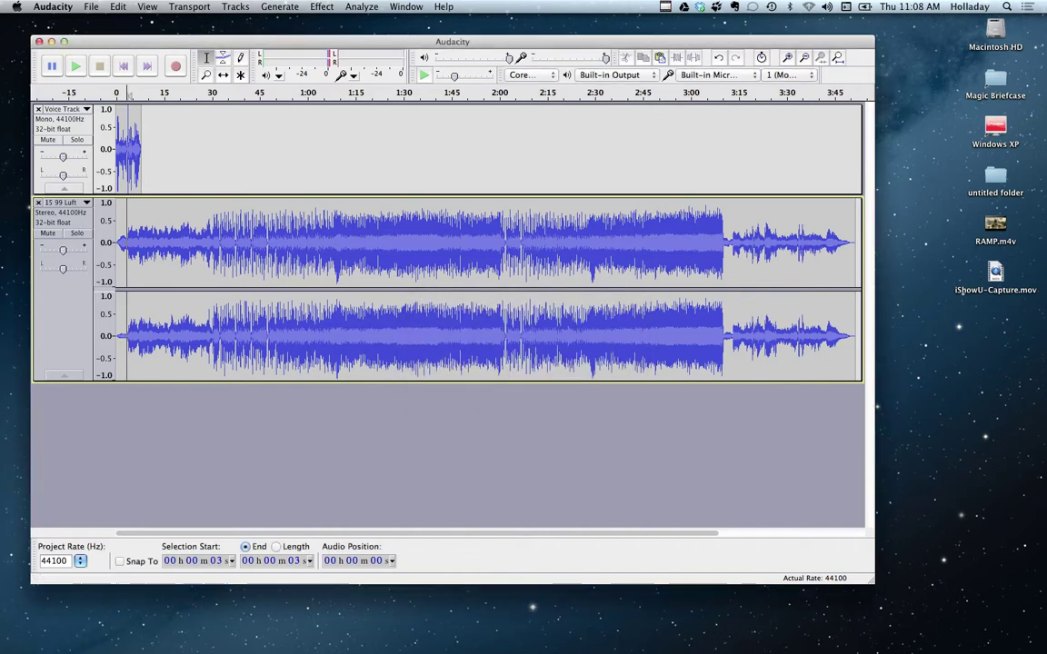
left_click(60, 202)
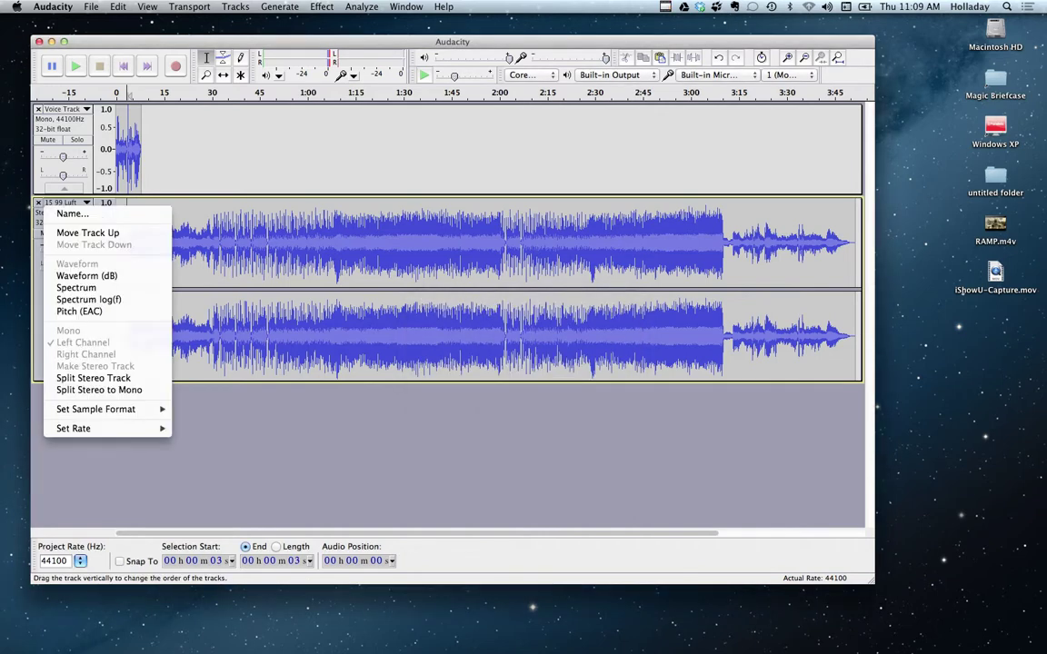
left_click(73, 213)
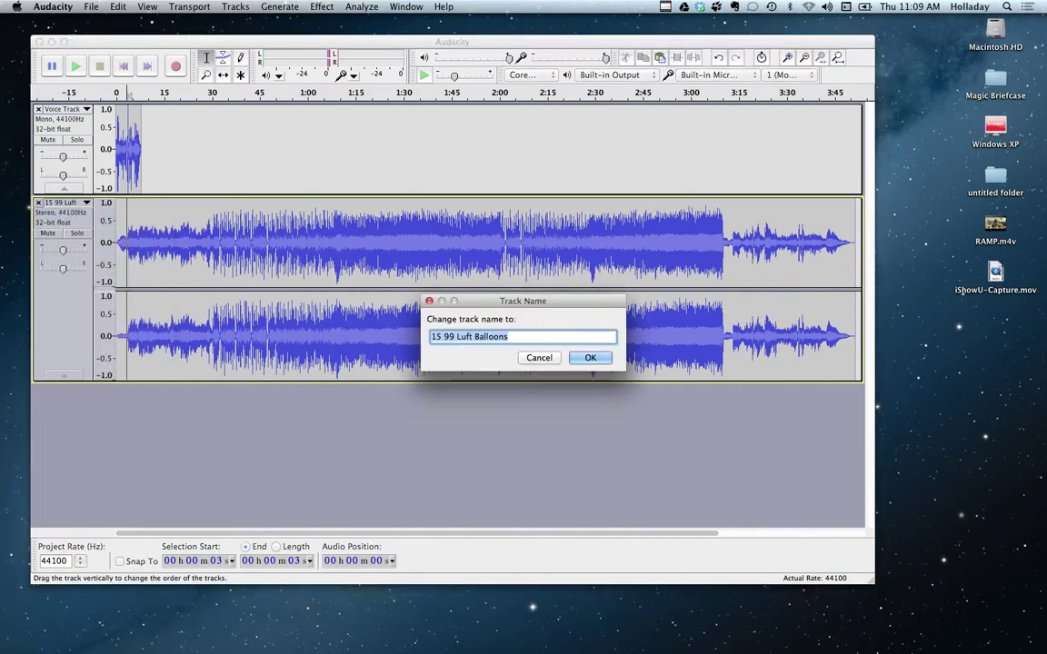
type("99")
key("BackSpace")
key("BackSpace")
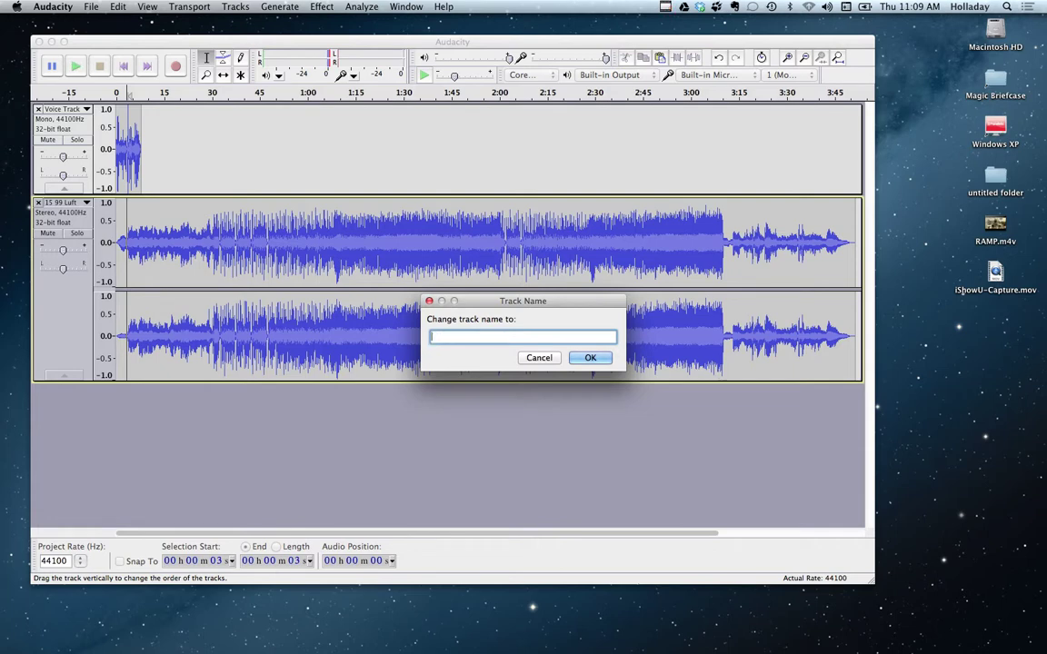
type("99 Luft Balloons")
key("Return")
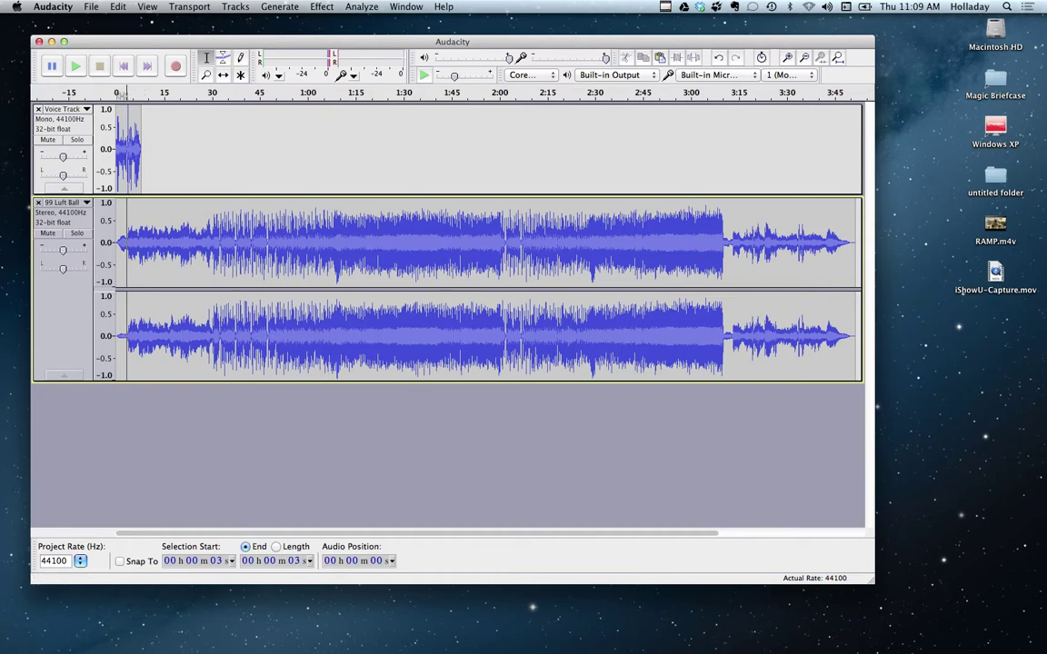
Step: Select the Voice Track and play the mix from the start to preview it
left_click(128, 145)
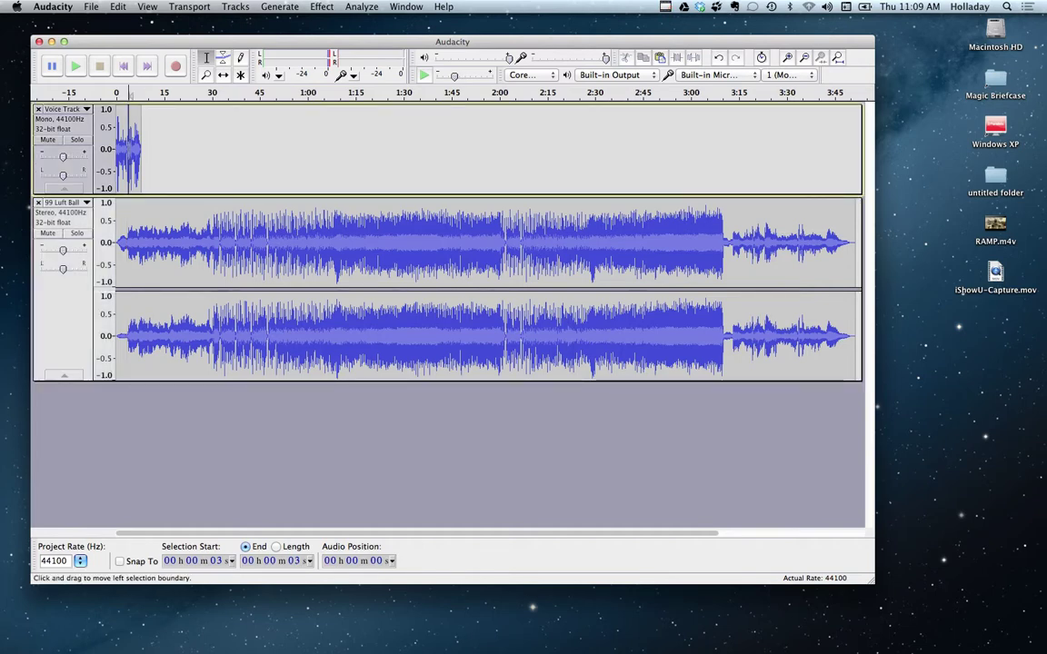
left_click_drag(129, 145, 125, 146)
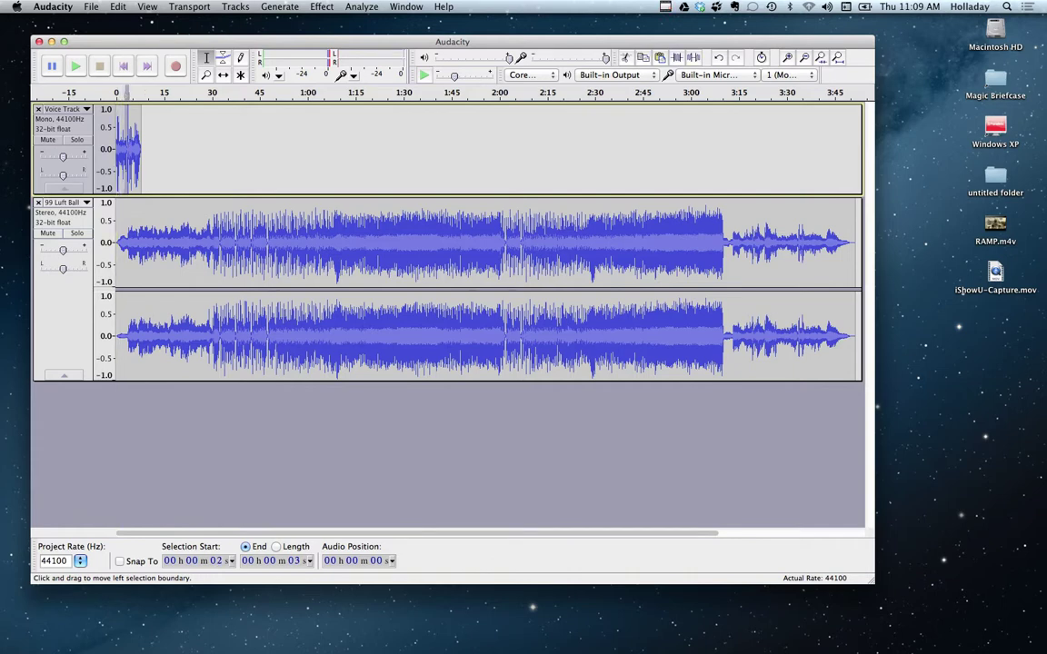
key("Home")
key("space")
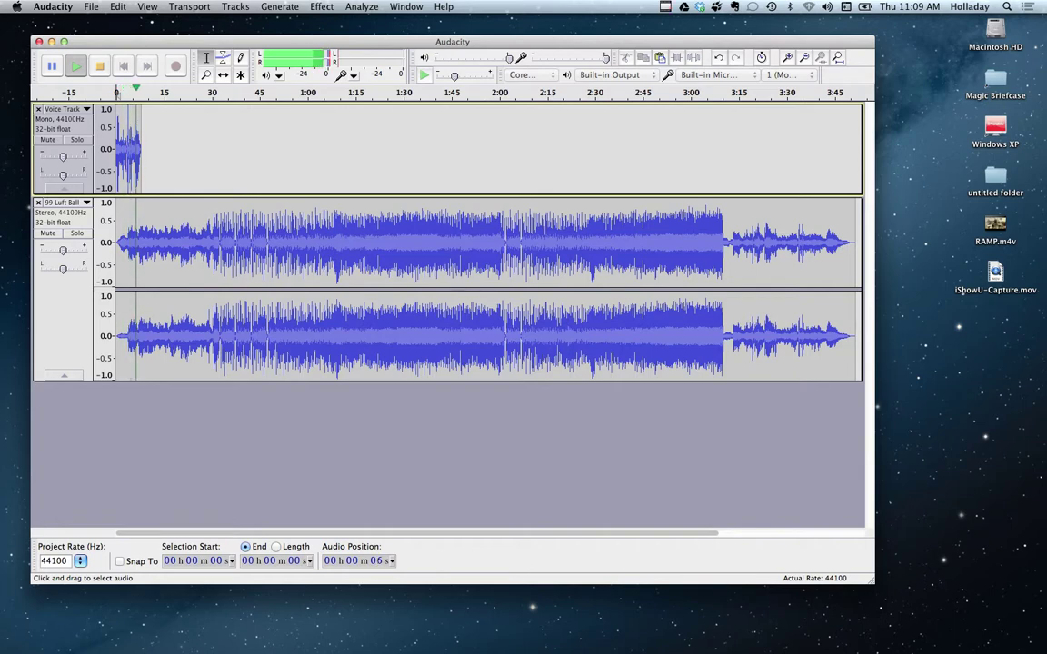
key("space")
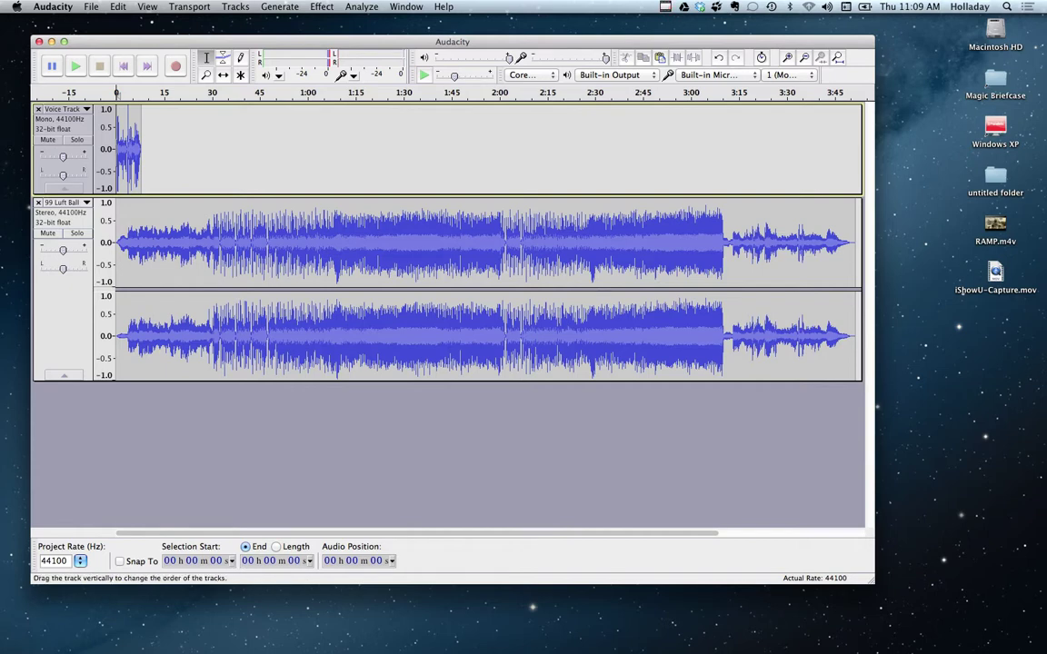
Step: Set the Voice Track gain to +4 dB and the music track gain to -5 dB
left_click_drag(63, 156, 65, 156)
left_click_drag(63, 250, 59, 250)
mouse_move(171, 145)
left_mouse_down()
mouse_move(192, 145)
mouse_move(171, 145)
left_mouse_up()
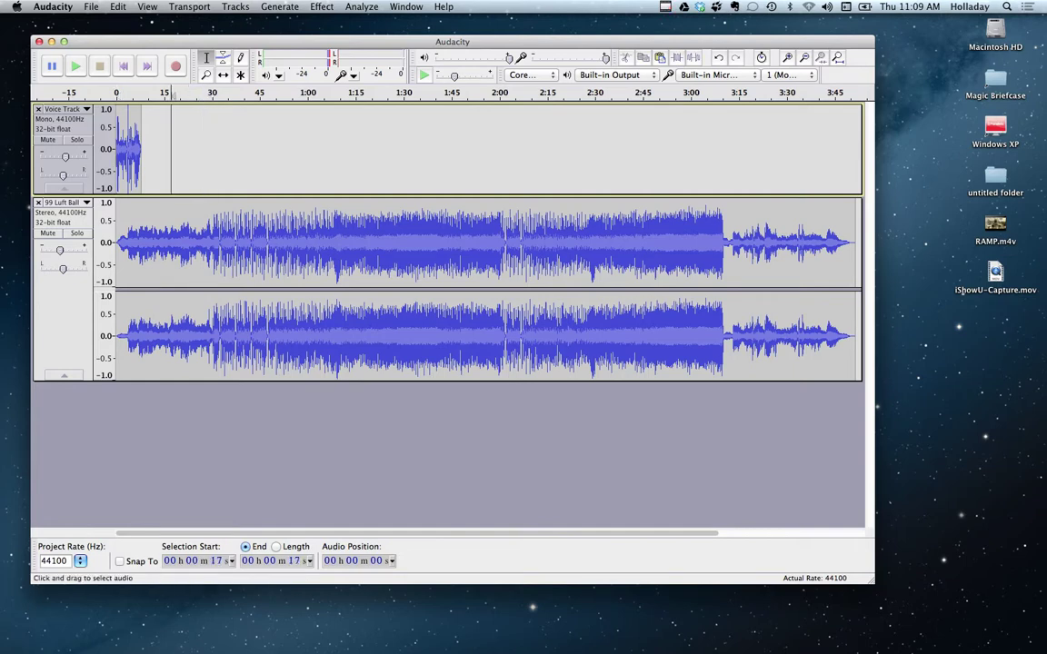
key("Home")
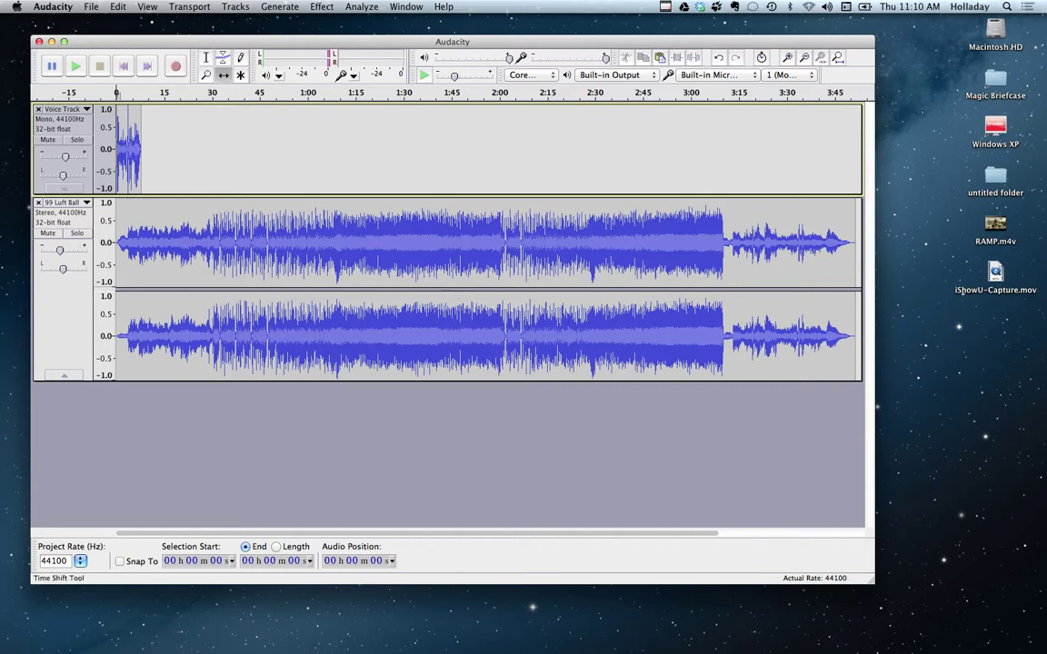
Step: Shift the voice clip to start about 15 seconds in and play to check the timing
left_click(222, 75)
mouse_move(129, 150)
left_mouse_down()
mouse_move(167, 150)
mouse_move(142, 150)
left_mouse_up()
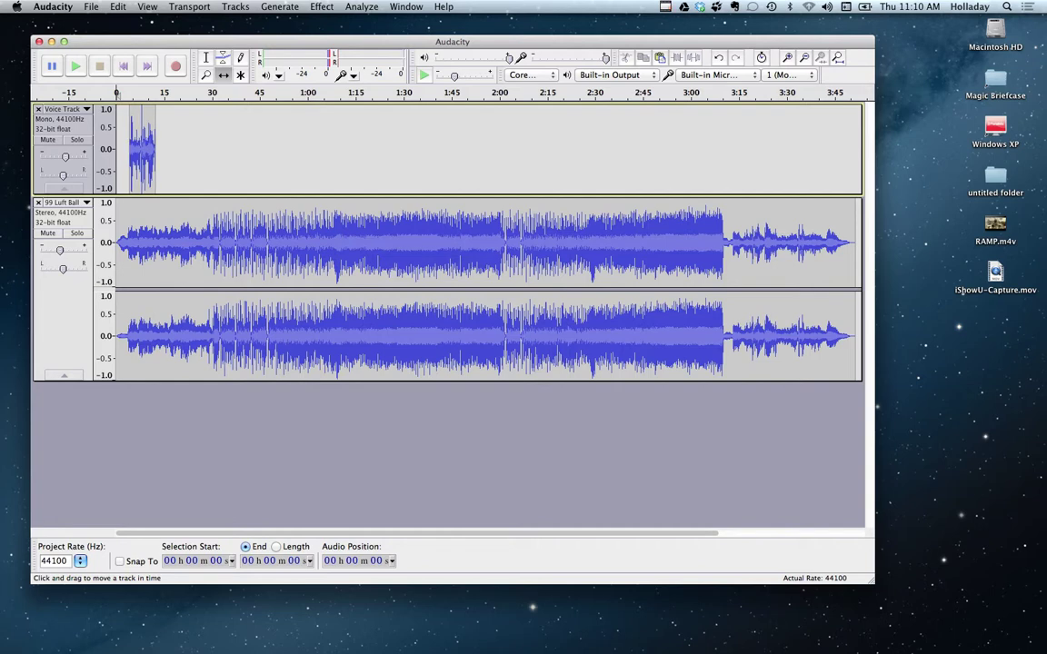
key("space")
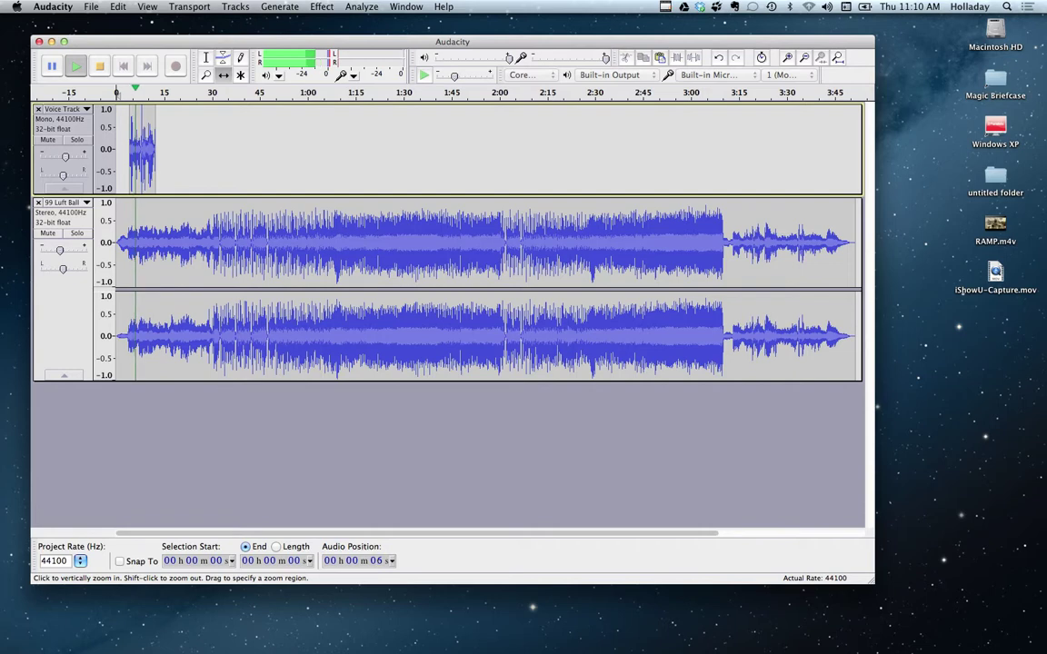
key("space")
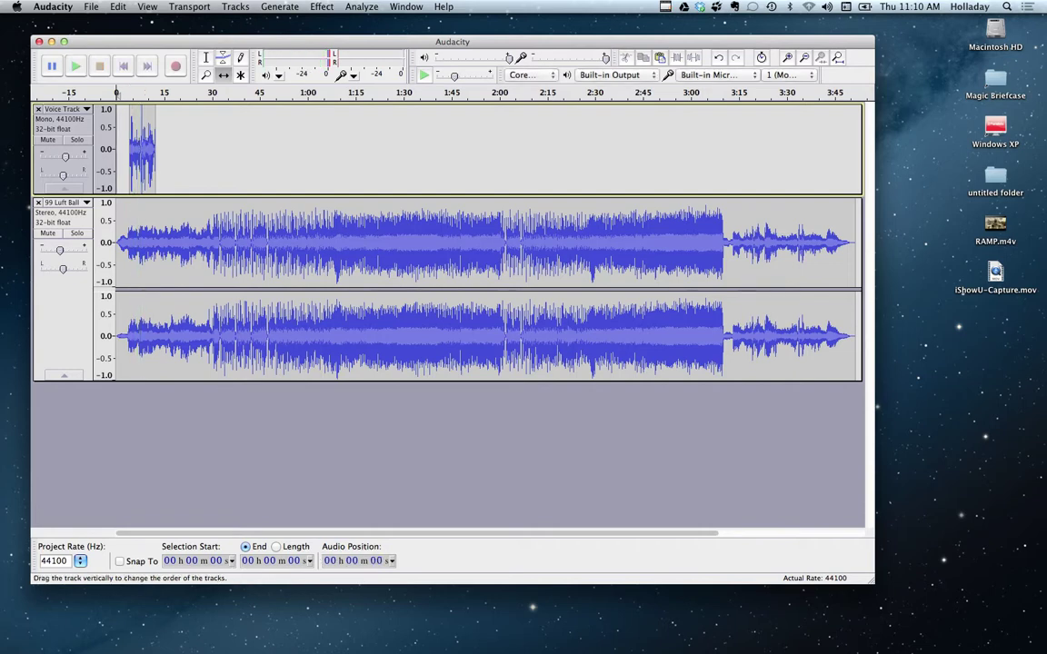
Step: Lower the 99 Luft Balloons track gain to -12 dB, previewing the mix
left_click_drag(59, 249, 54, 250)
key("space")
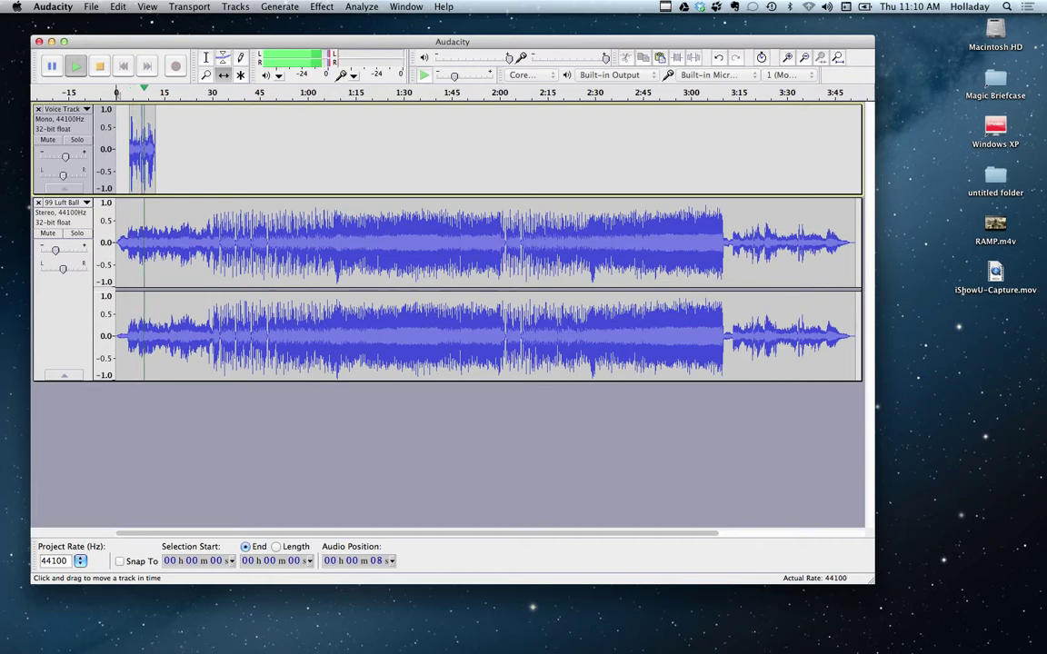
key("space")
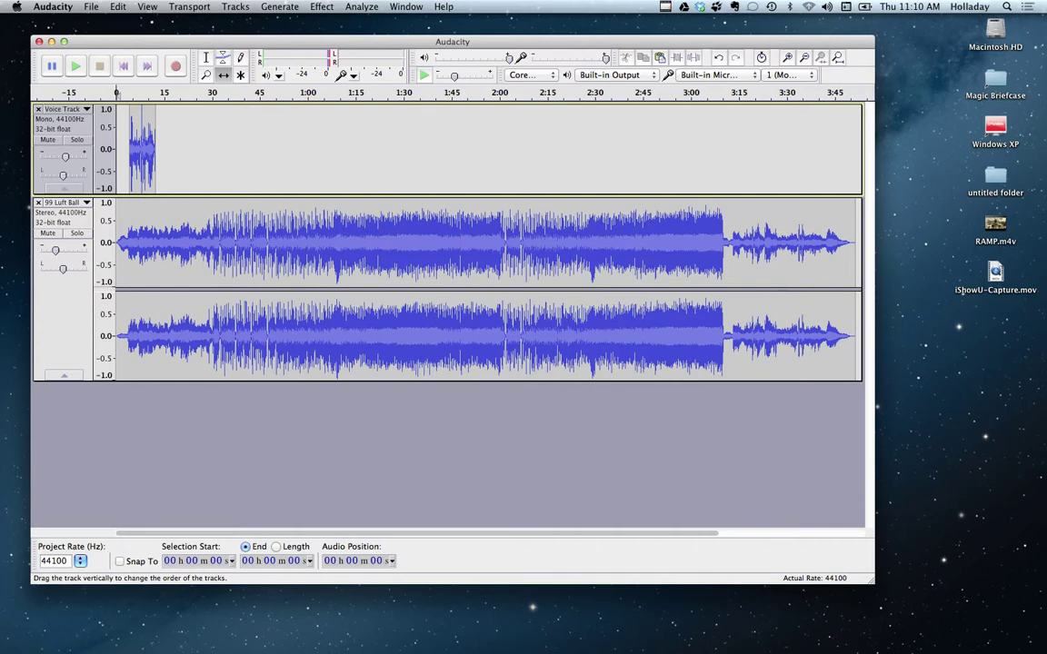
left_click(63, 268)
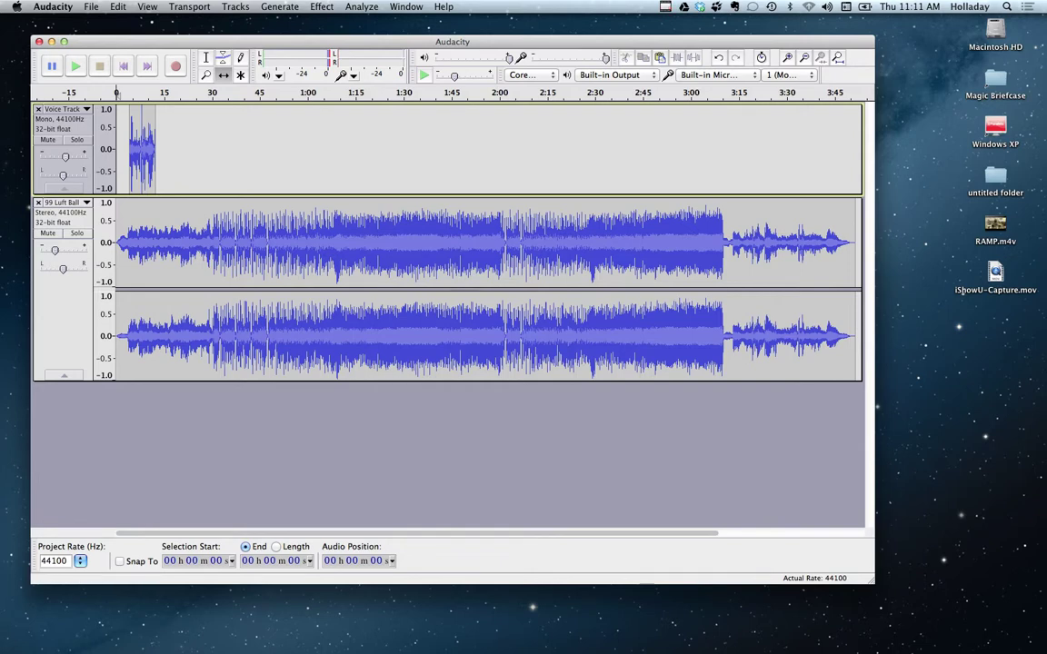
Step: Export the project to the Desktop as MP3 Files named 'Holladay_Podcast'
left_click(91, 6)
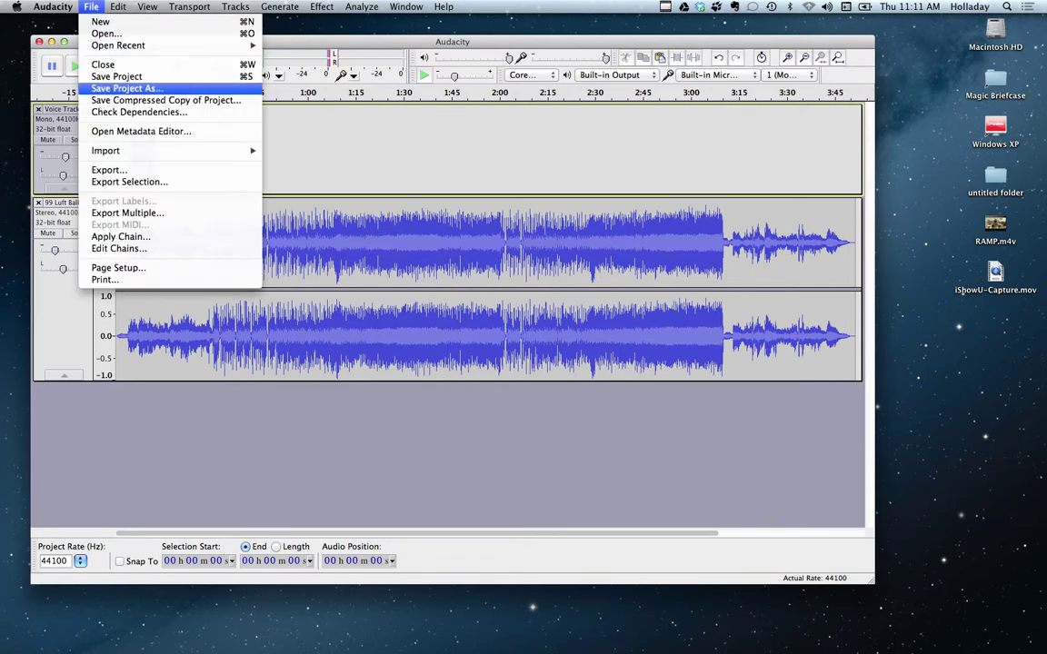
key("Return")
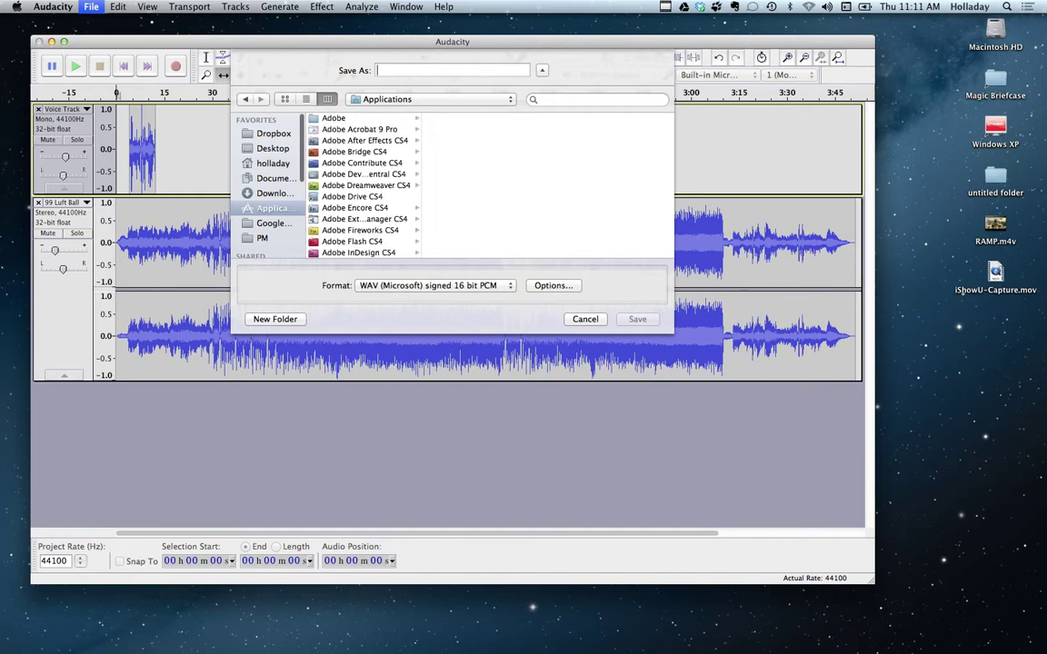
left_click(273, 148)
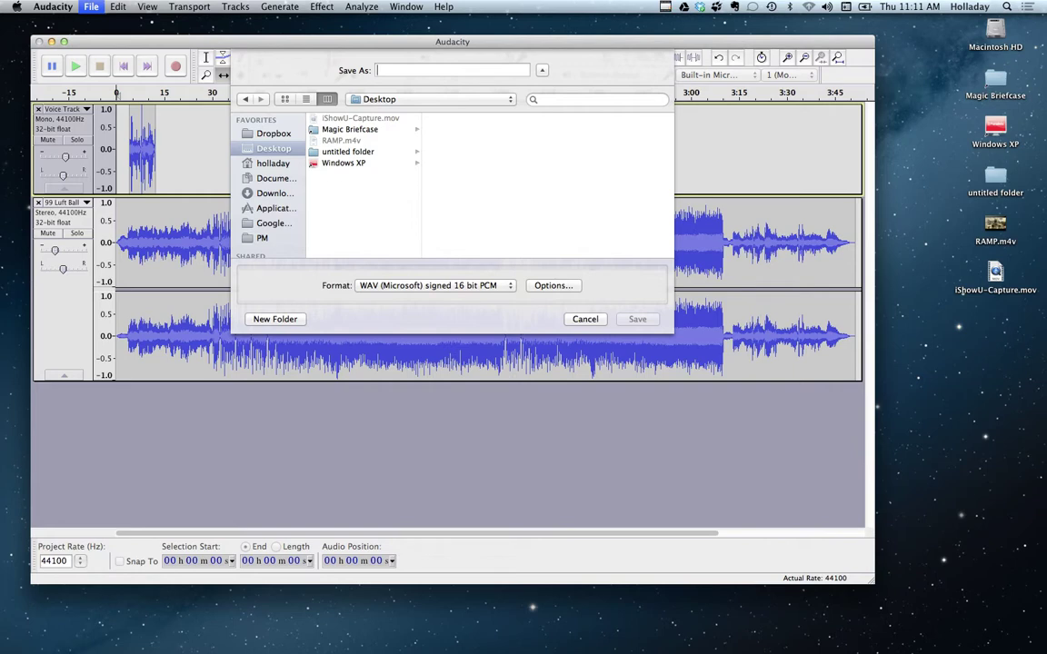
type("Holladay_Po")
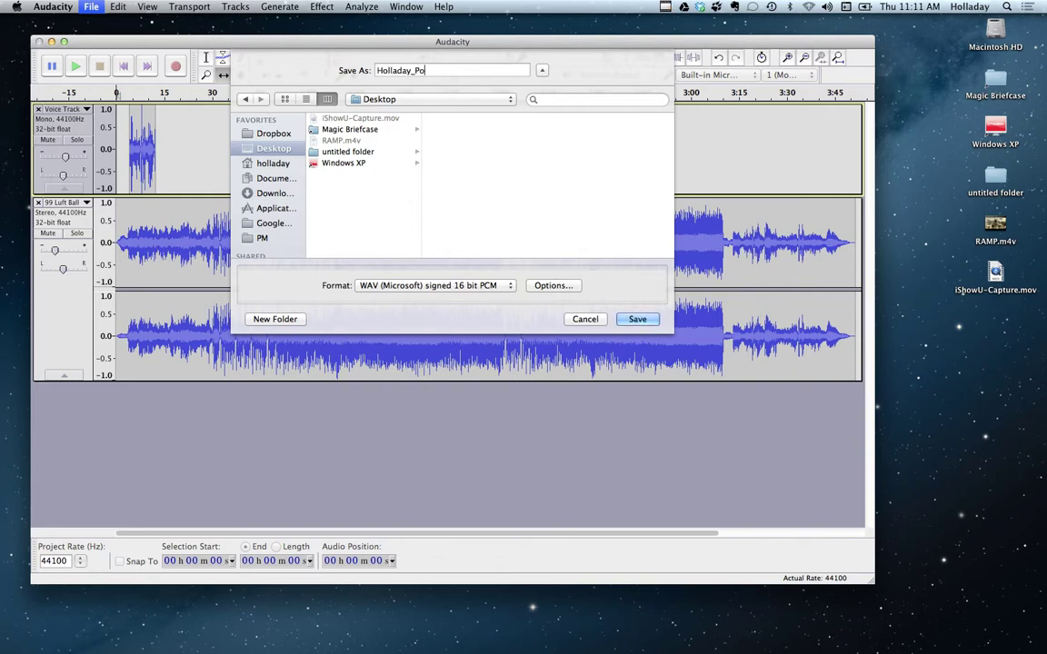
type("dcast")
left_click(436, 285)
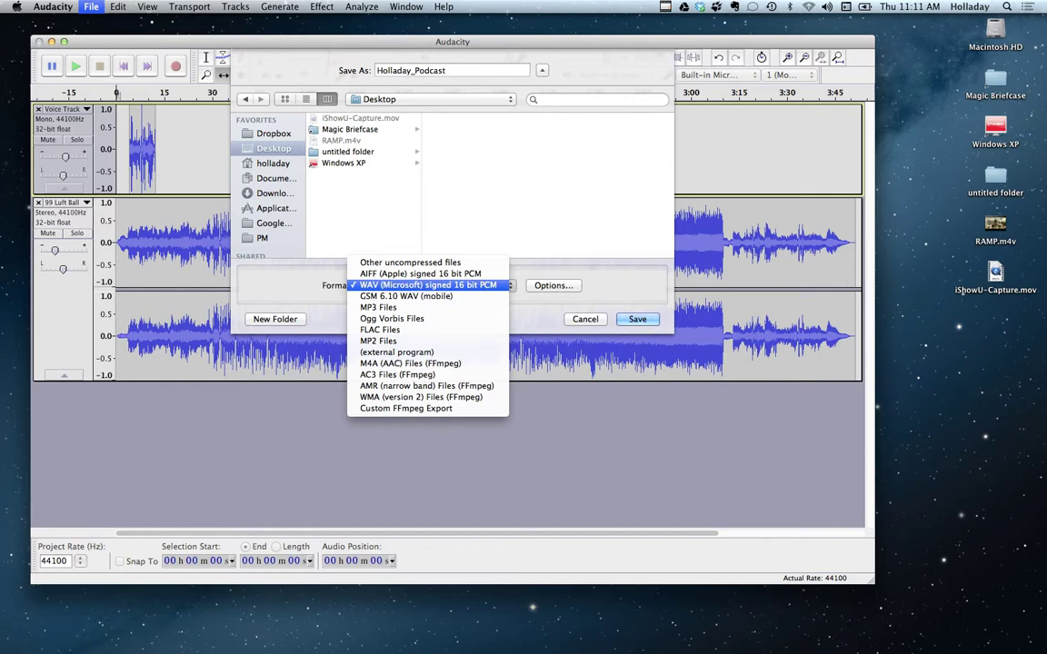
key("Down")
key("Down")
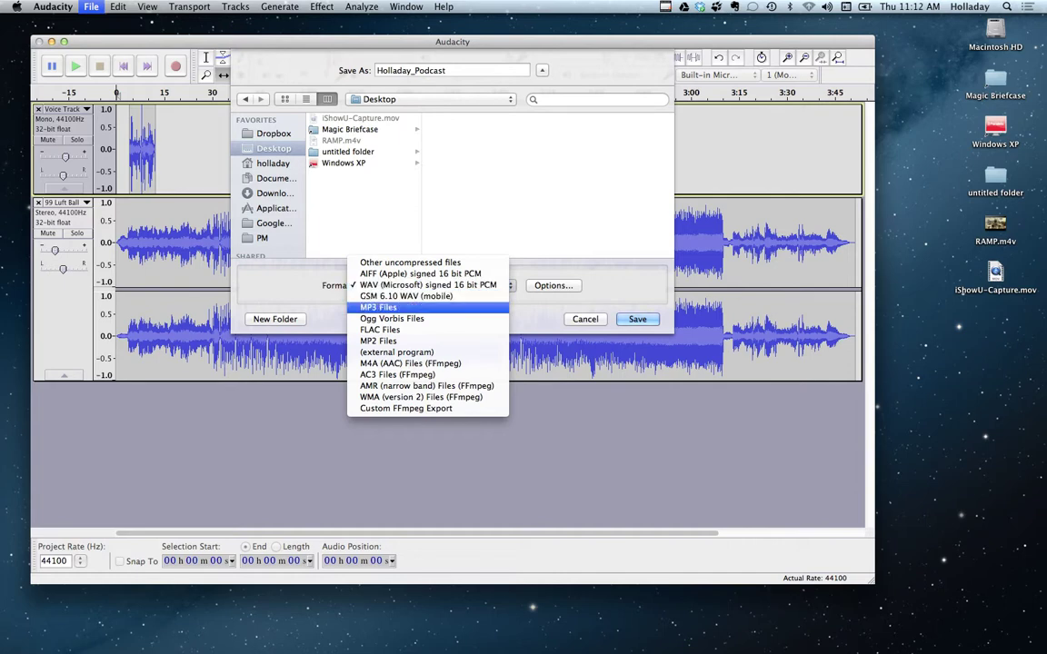
key("Return")
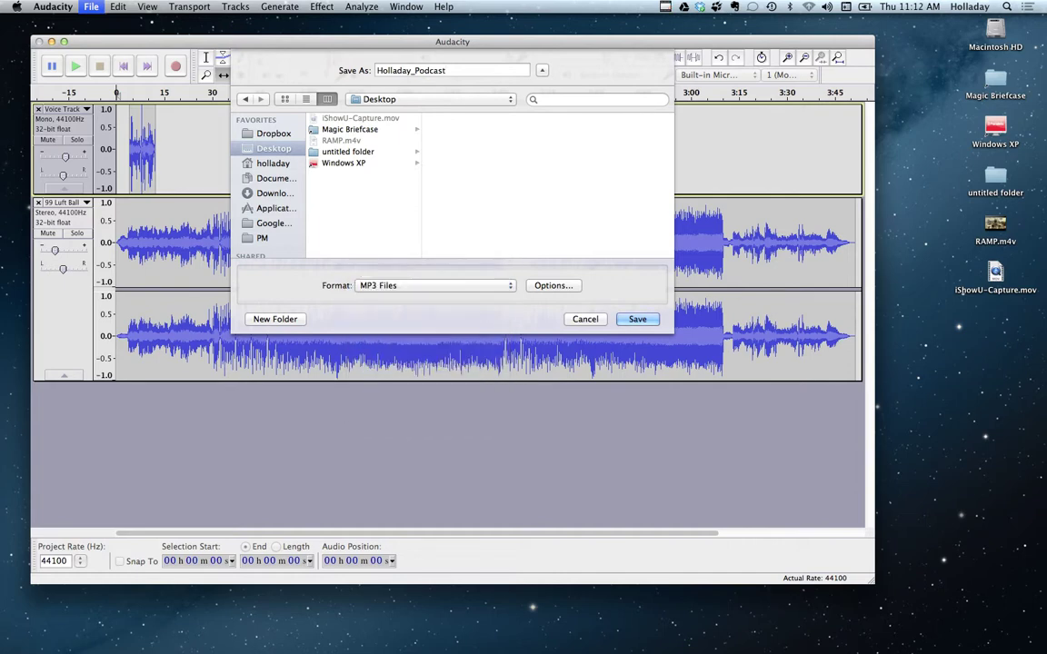
key("Return")
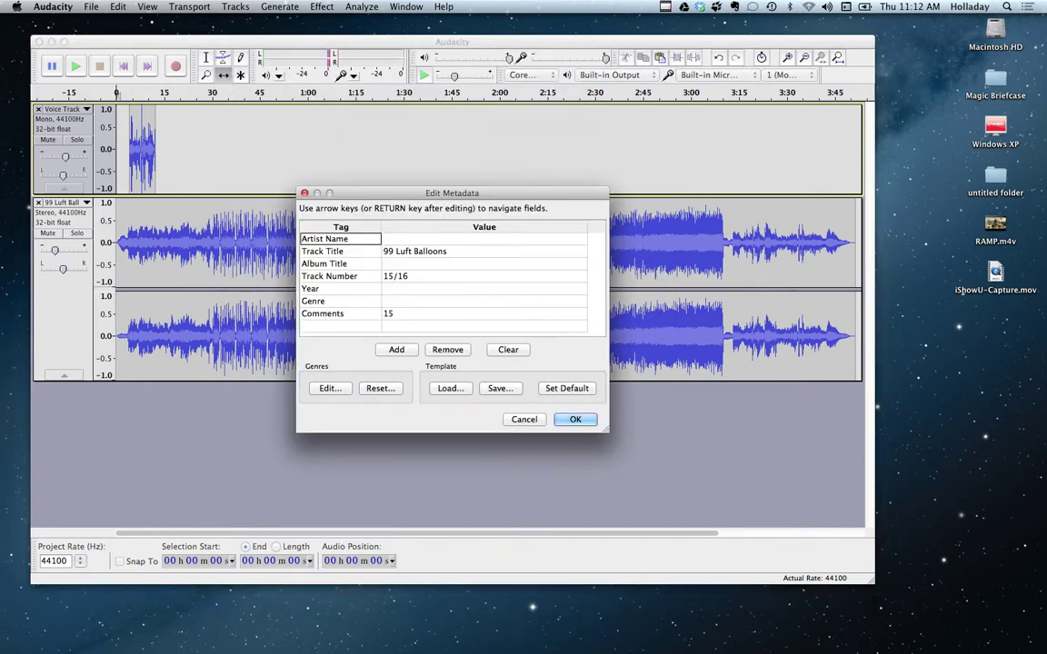
Step: Accept the default track metadata and acknowledge the stereo mix-down warning
key("Return")
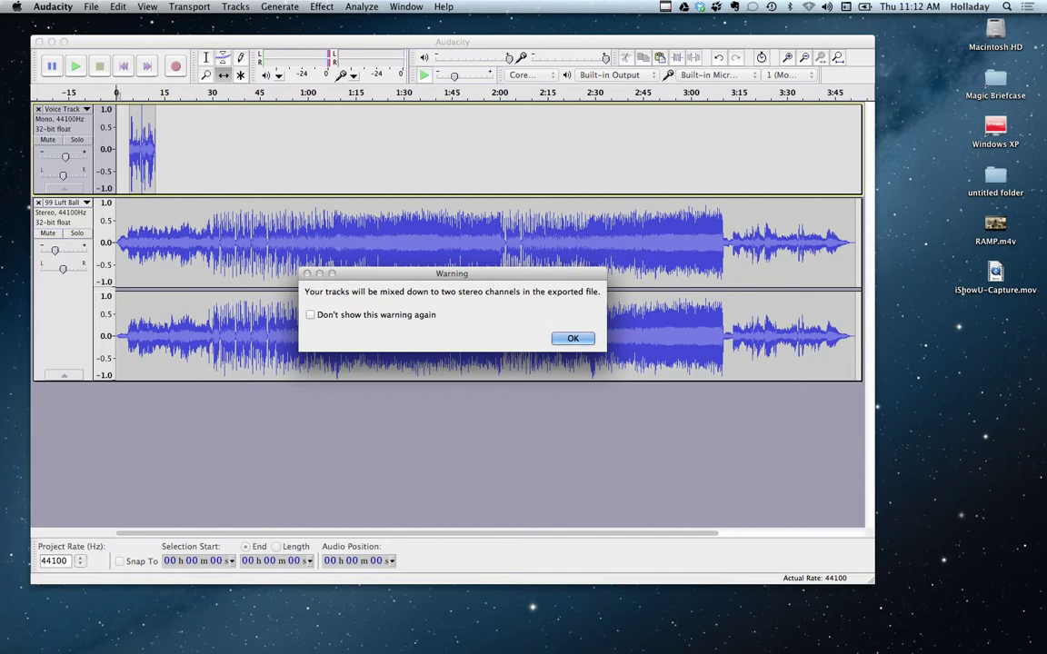
key("Return")
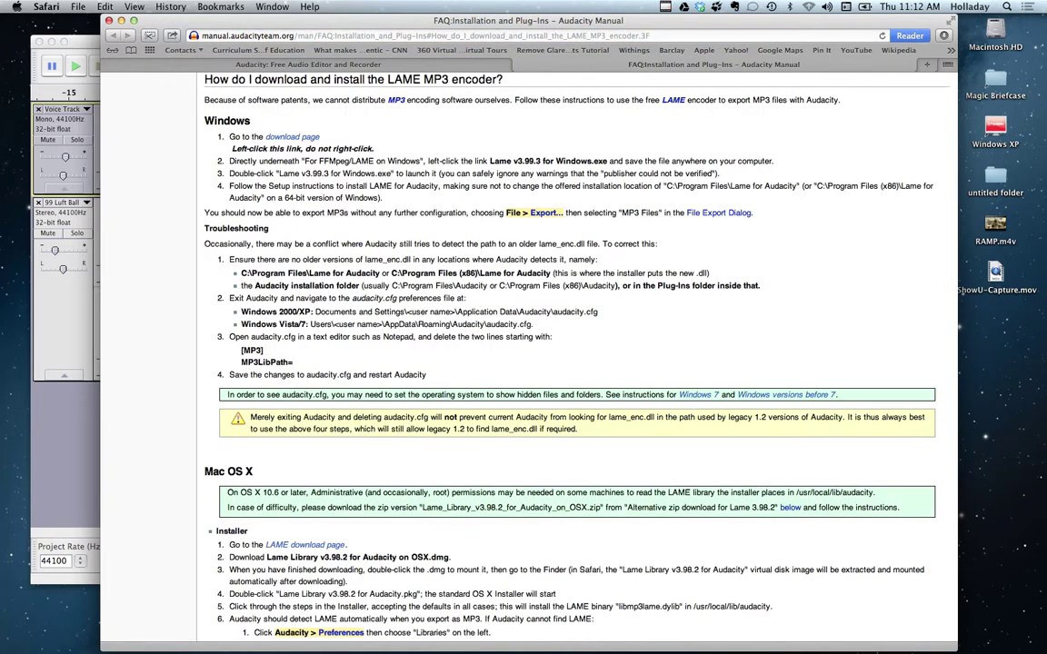
Step: Follow the LAME download page link and show the downloaded InstallGenieo.dmg in Downloads
scroll(304, 427, "down", 3)
left_click(304, 426)
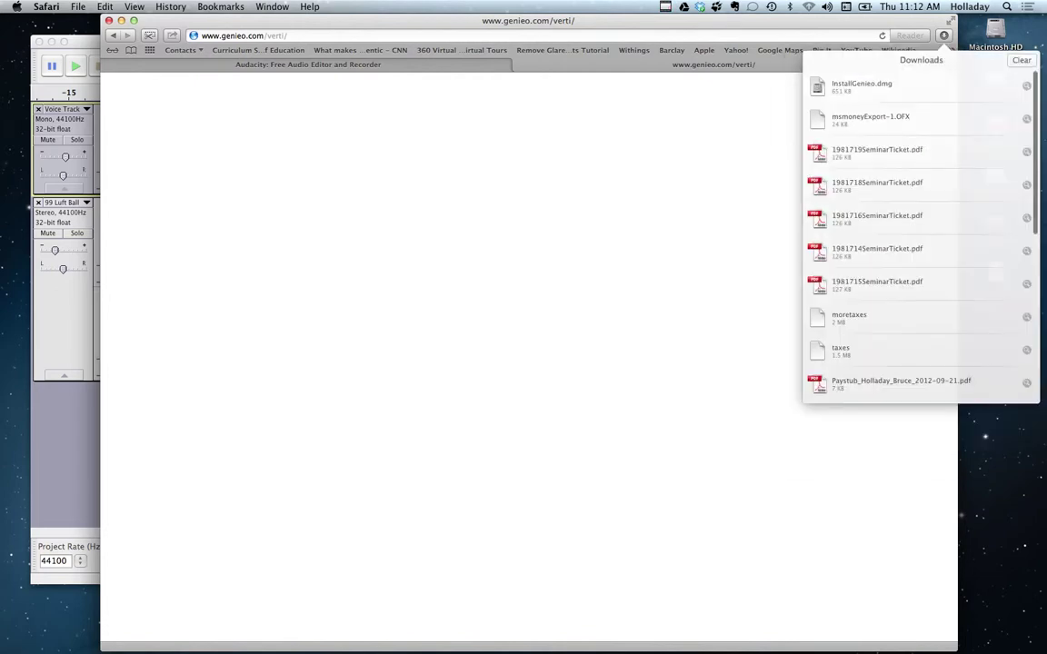
left_click(1026, 85)
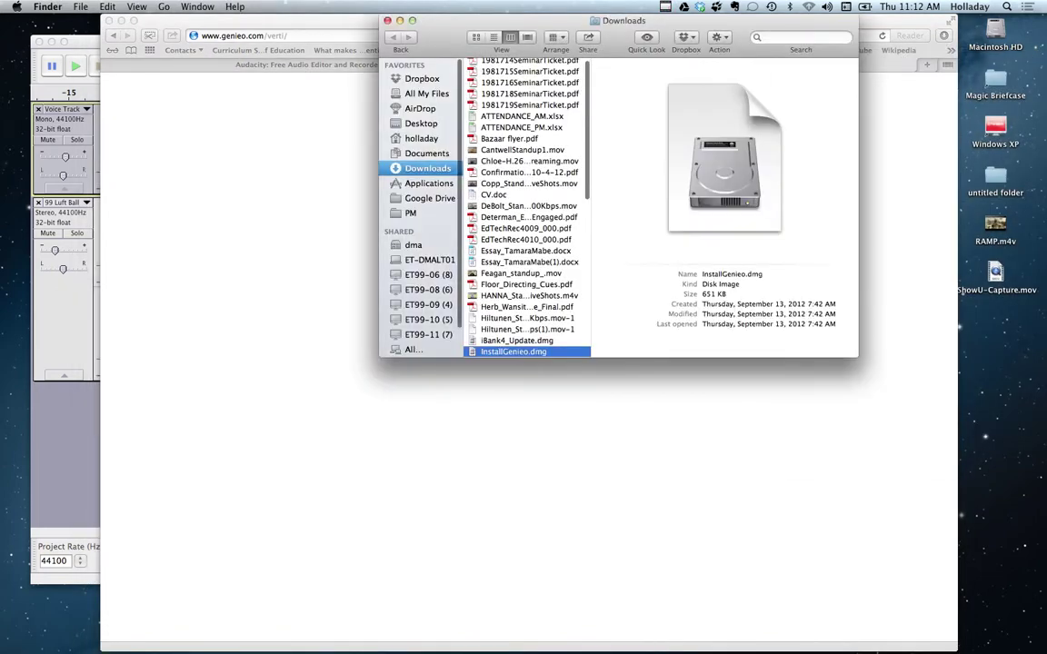
Step: Mount InstallGenieo.dmg and try launching its installer twice, dismissing the unidentified-developer alerts
key("super+o")
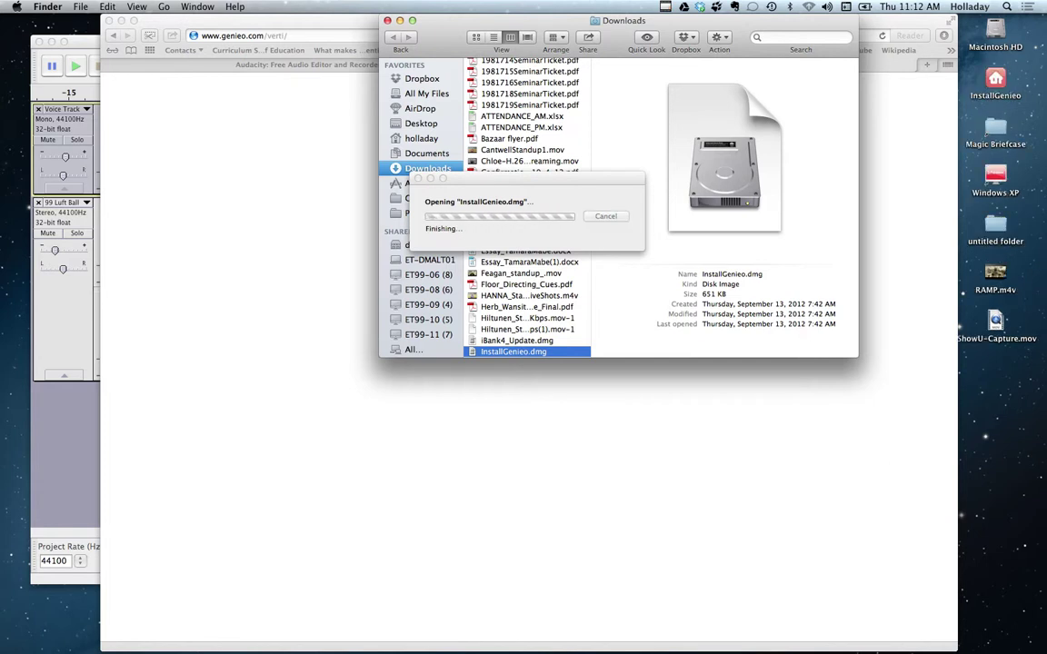
key("Right")
key("super+o")
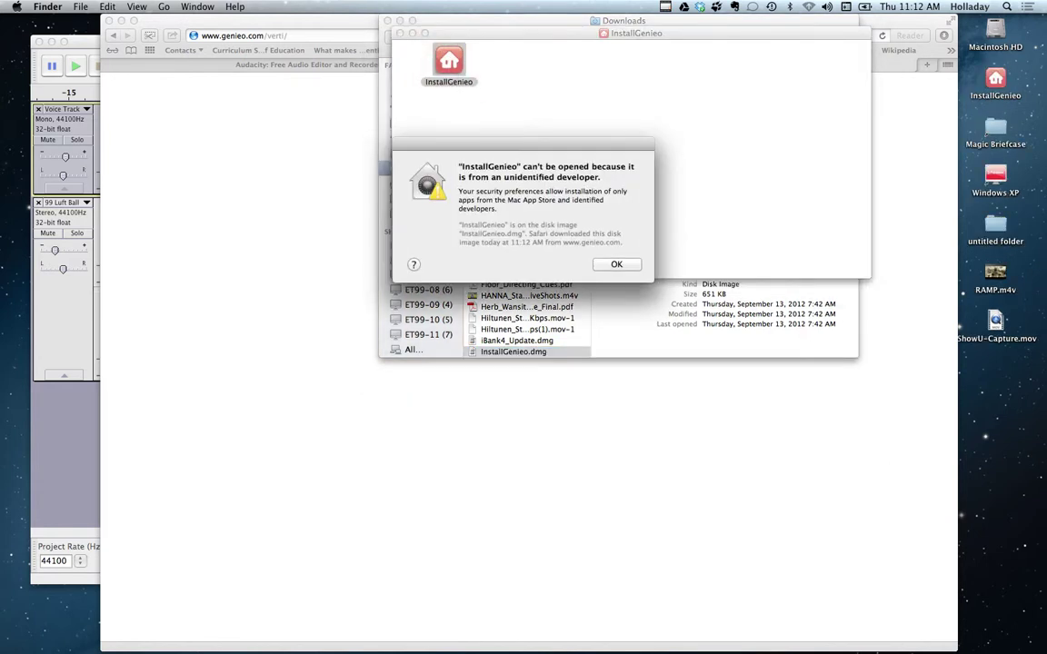
key("Return")
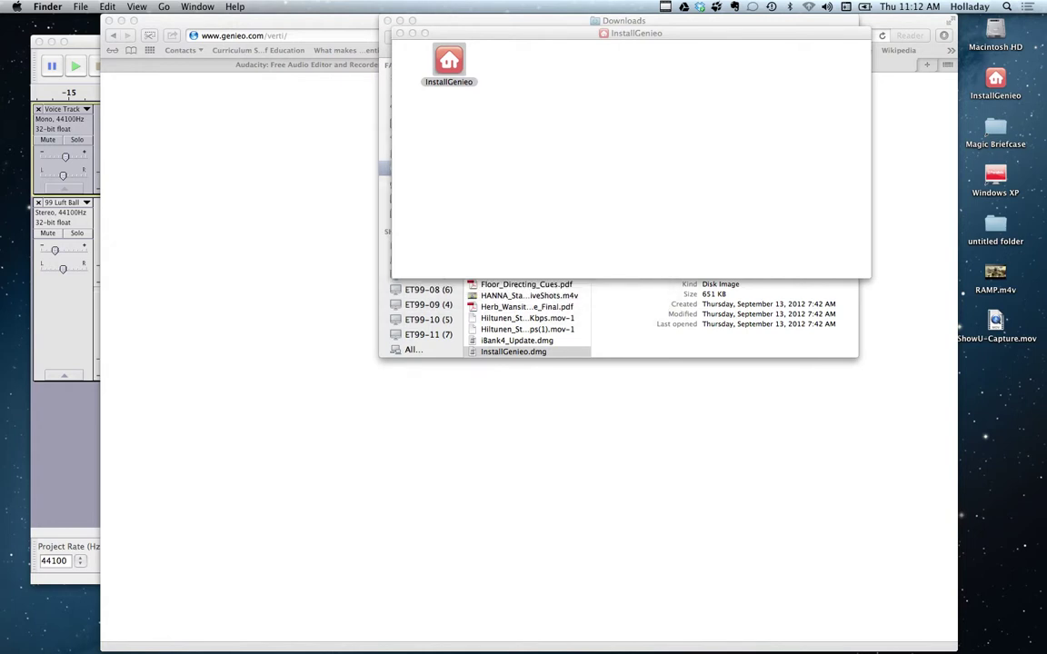
key("Right")
key("super+o")
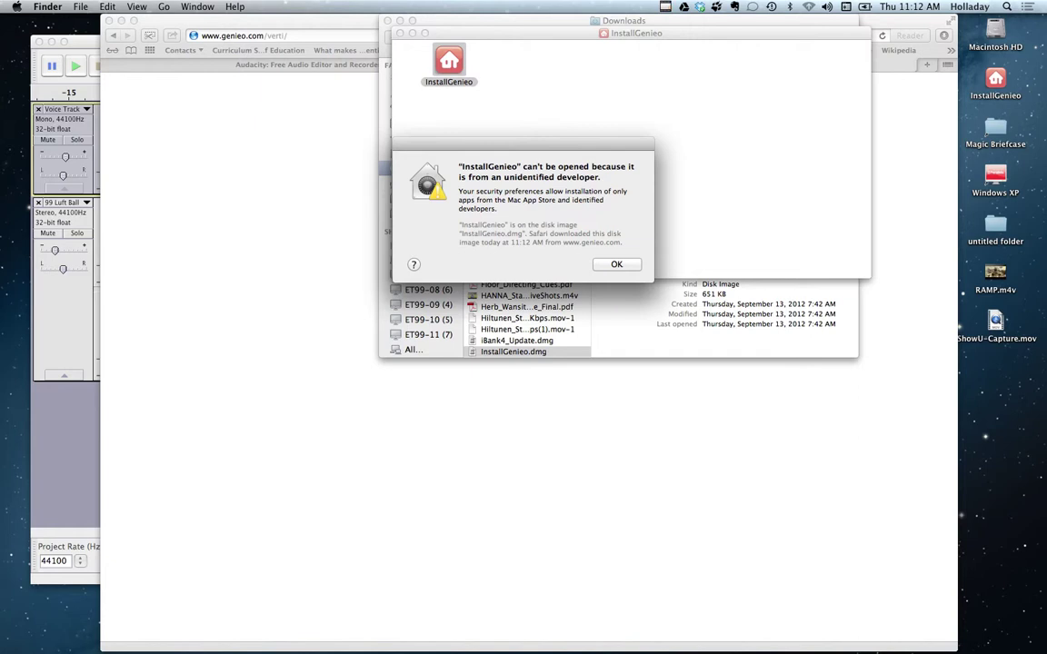
key("Return")
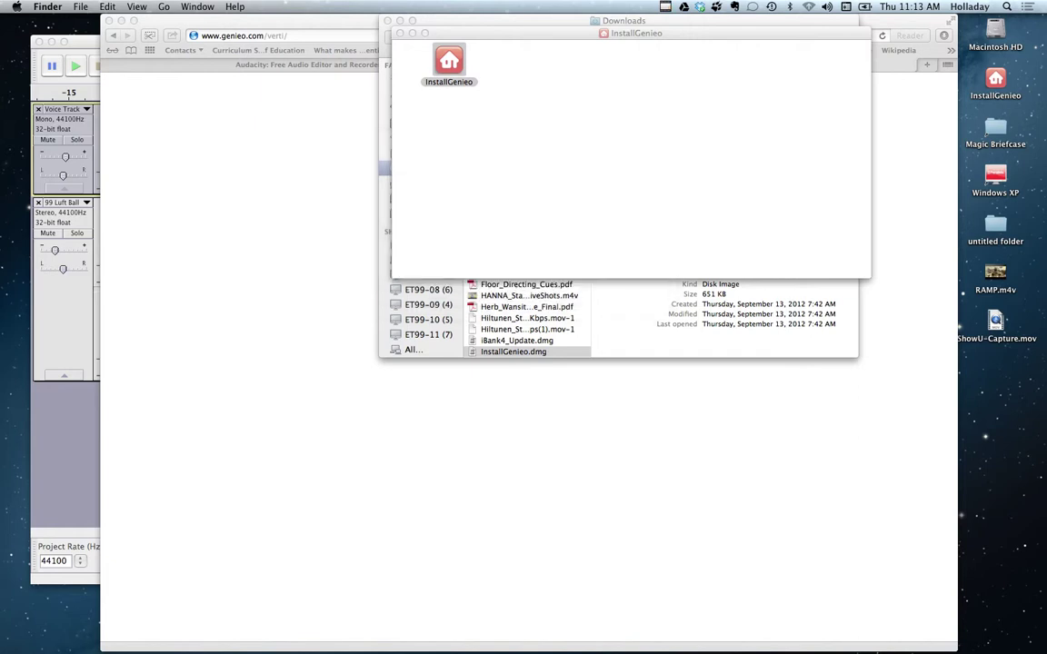
Step: Switch to Safari, check the Audacity and genieo.com tabs, then go to Audacity
key("super+Tab")
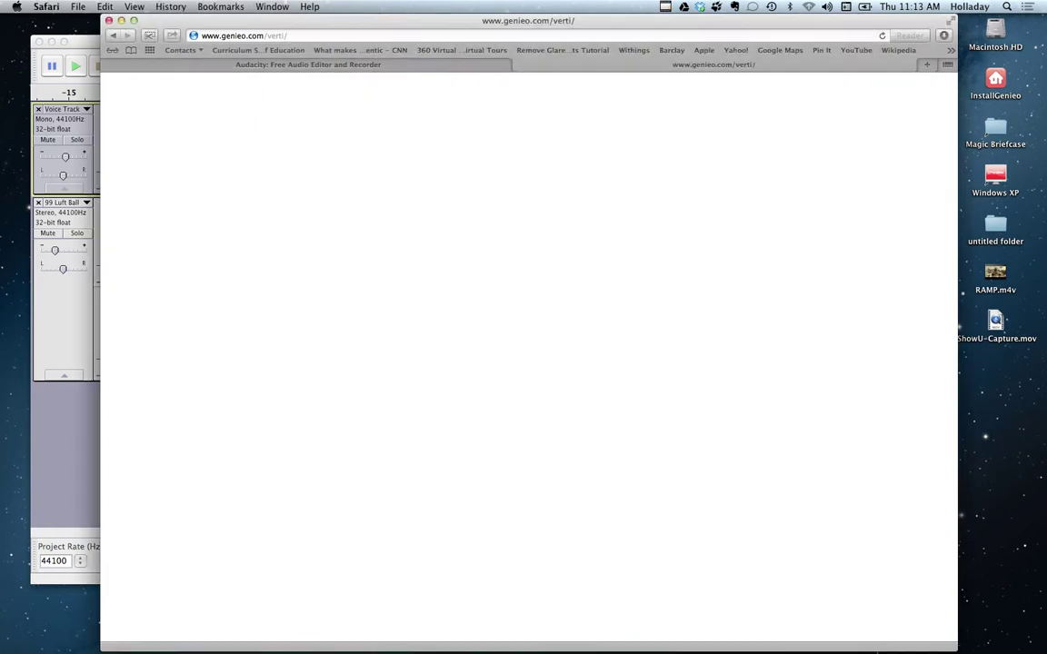
key("ctrl+Tab")
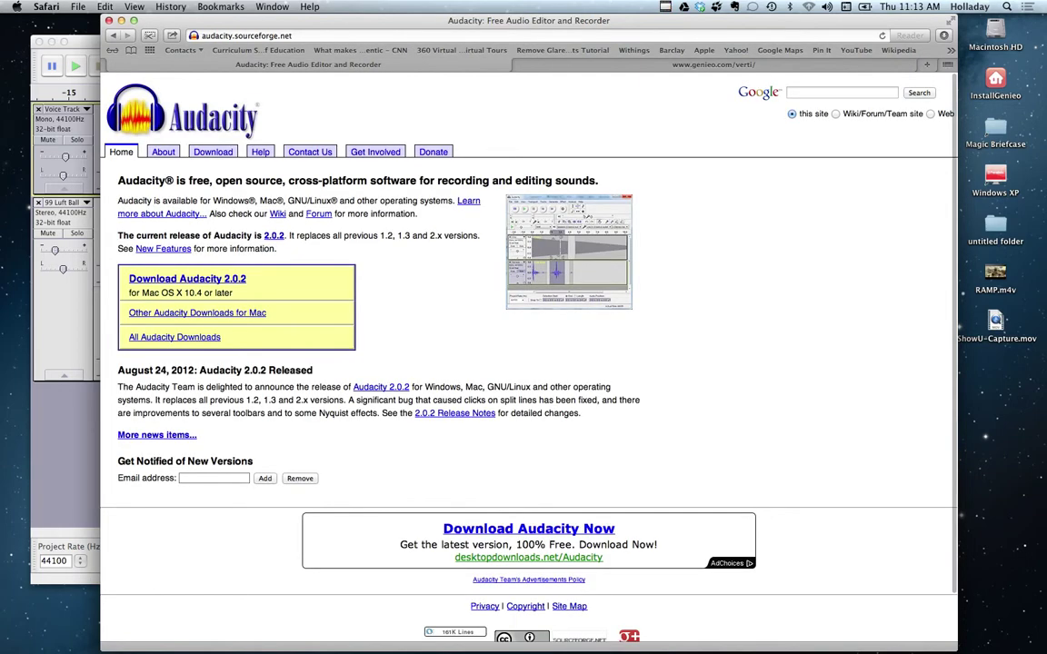
key("ctrl+Tab")
key("super+Tab")
key("Tab")
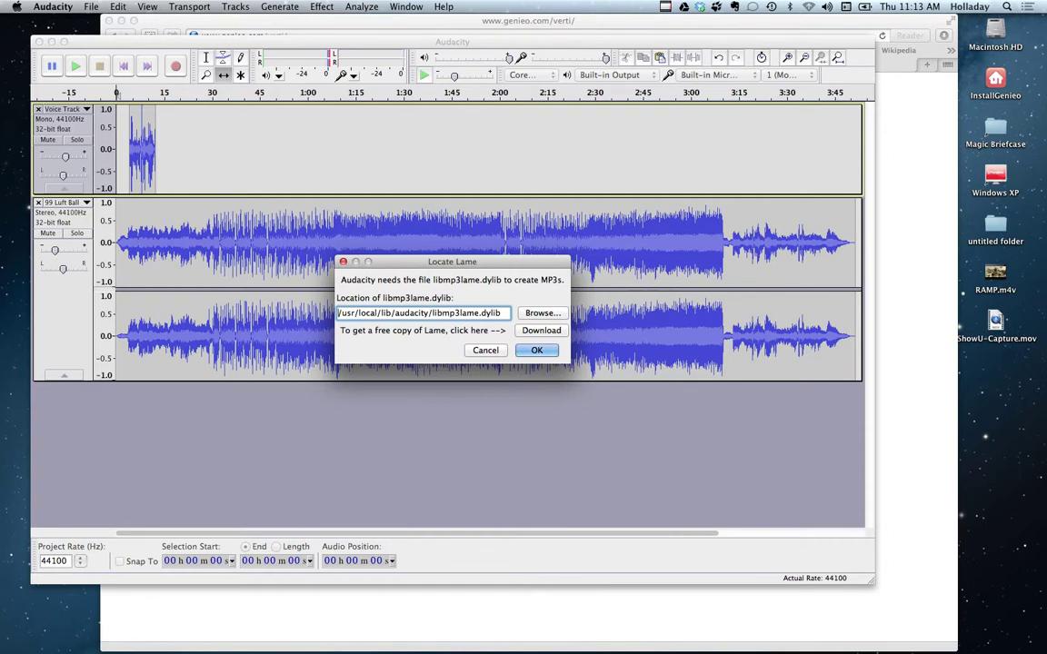
Step: Accept the default path in Locate Lame, then dismiss the 'Could not open MP3 encoding library!' error
key("Return")
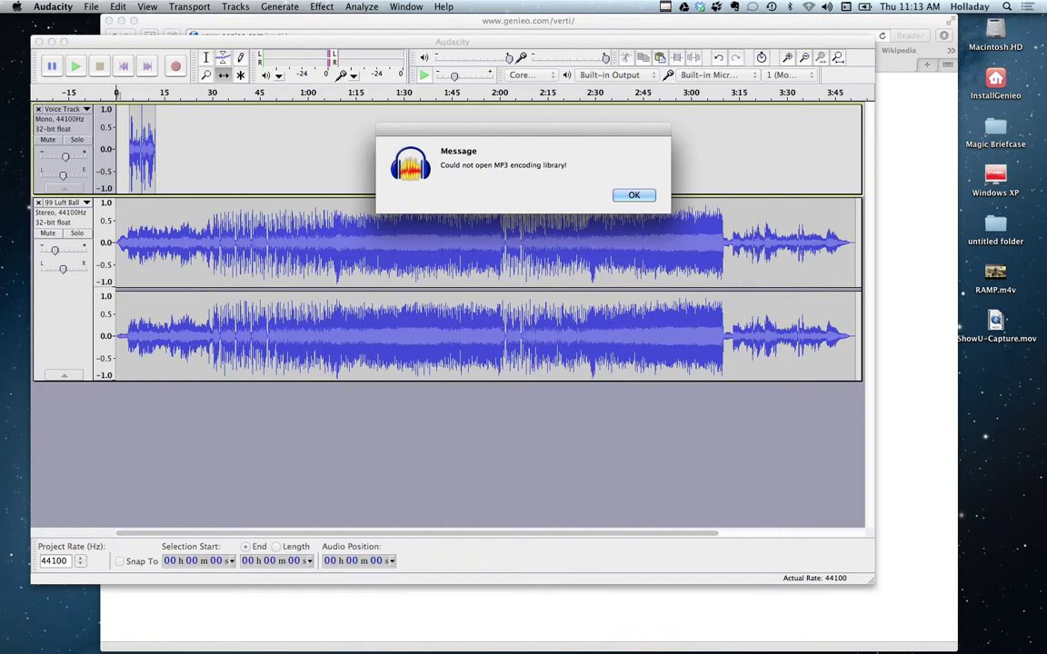
left_click(633, 194)
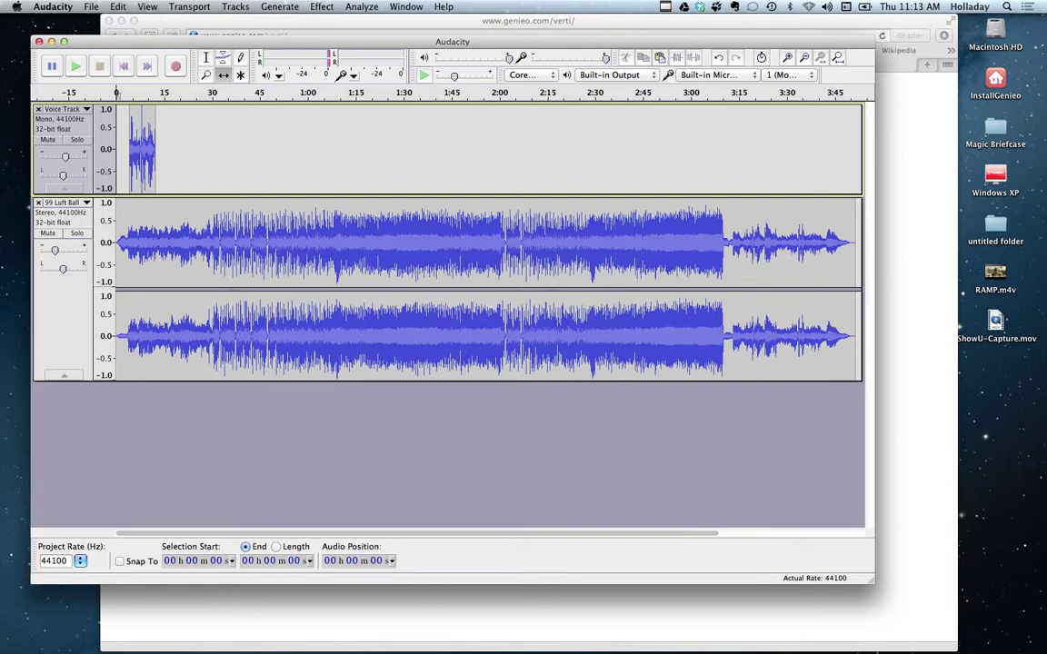
Step: Bring Safari forward and revisit the LAME encoder binaries page
left_click(893, 91)
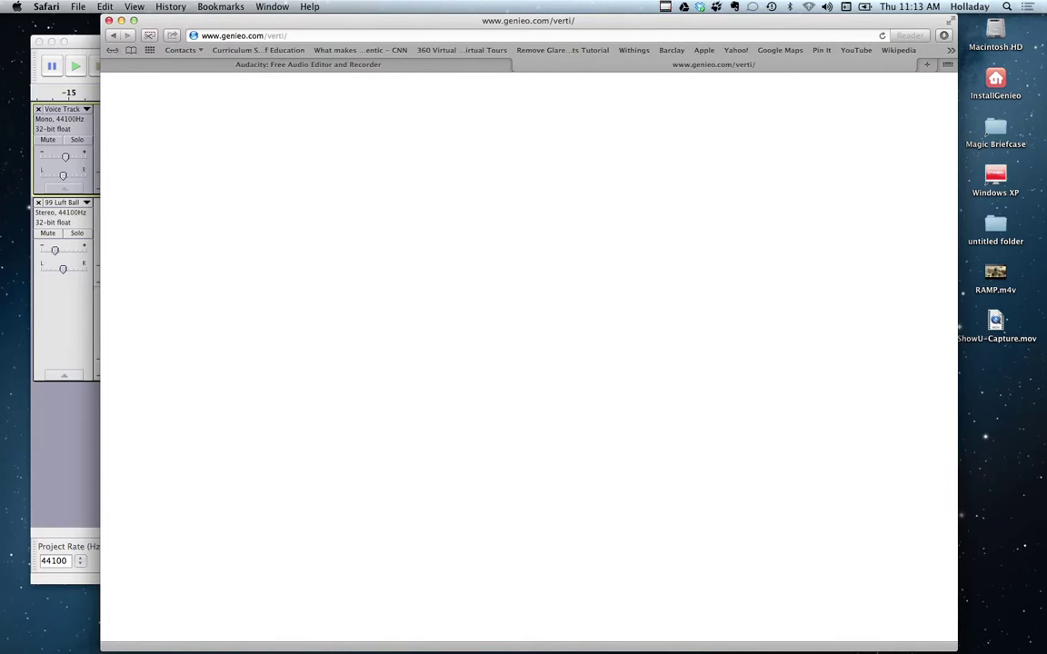
key("super+[")
scroll(893, 91, "down", 5)
scroll(527, 355, "down", 4)
scroll(527, 354, "up", 10)
scroll(893, 91, "up", 3)
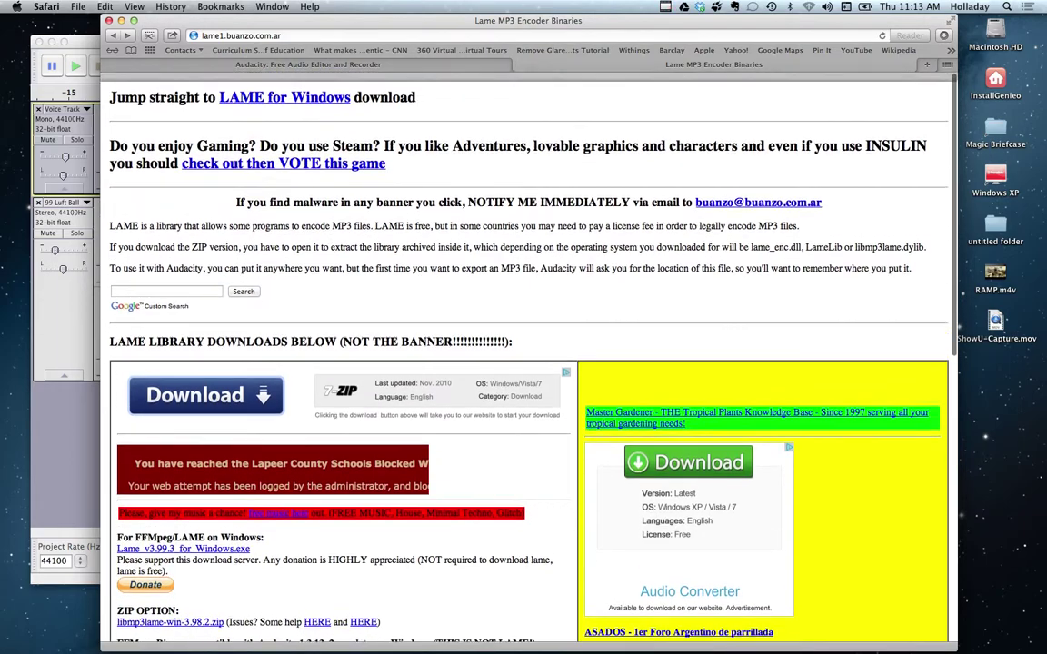
Step: Back on the Audacity FAQ, download the Mac OS X alternative zip, Lame_Library_v3.98.2_for_Audacity_on_OSX.zip
key("super+[")
scroll(893, 91, "down", 5)
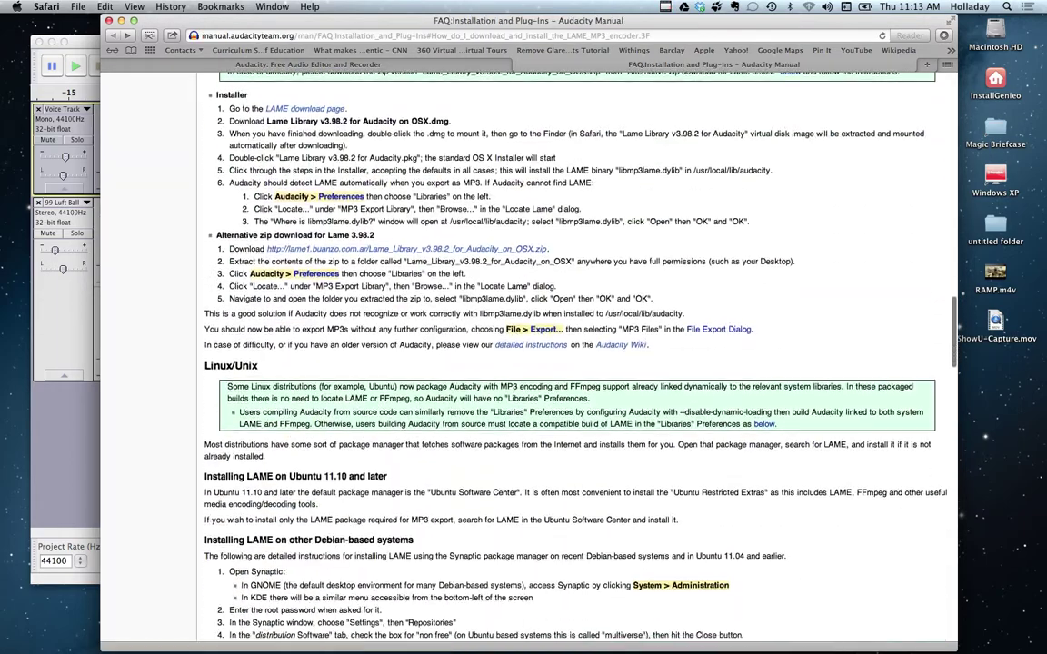
scroll(893, 90, "down", 10)
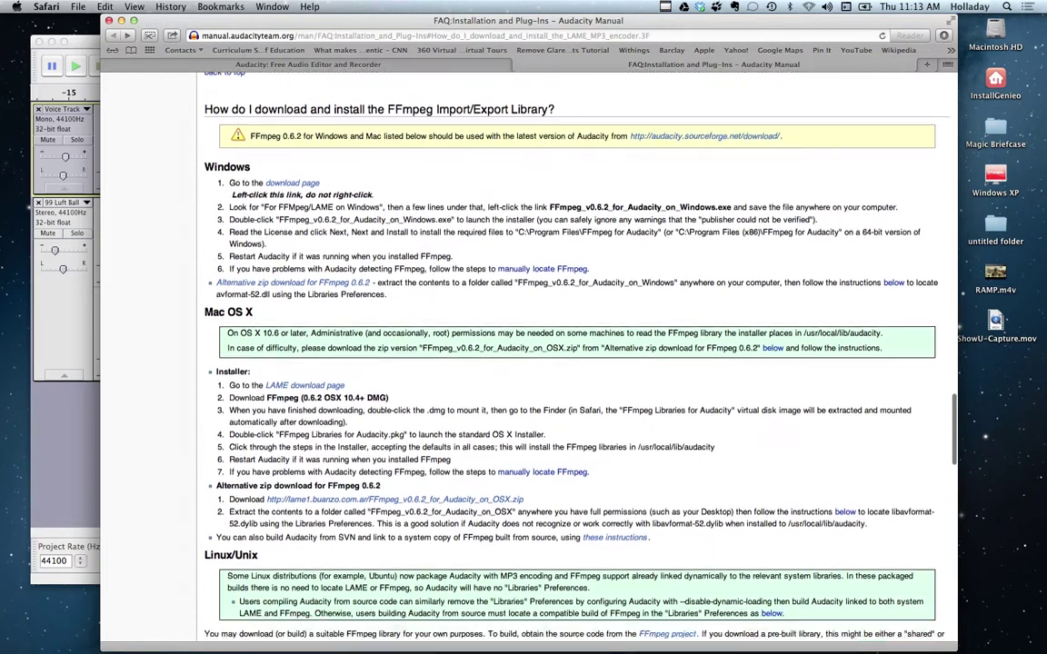
scroll(893, 91, "up", 5)
scroll(893, 91, "up", 15)
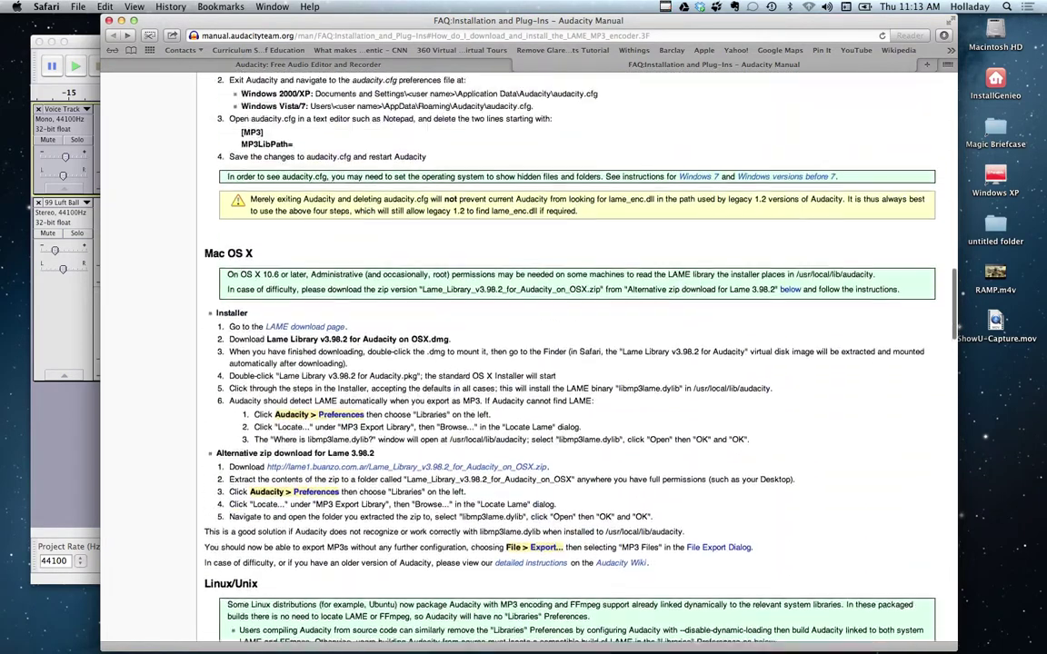
scroll(893, 91, "up", 15)
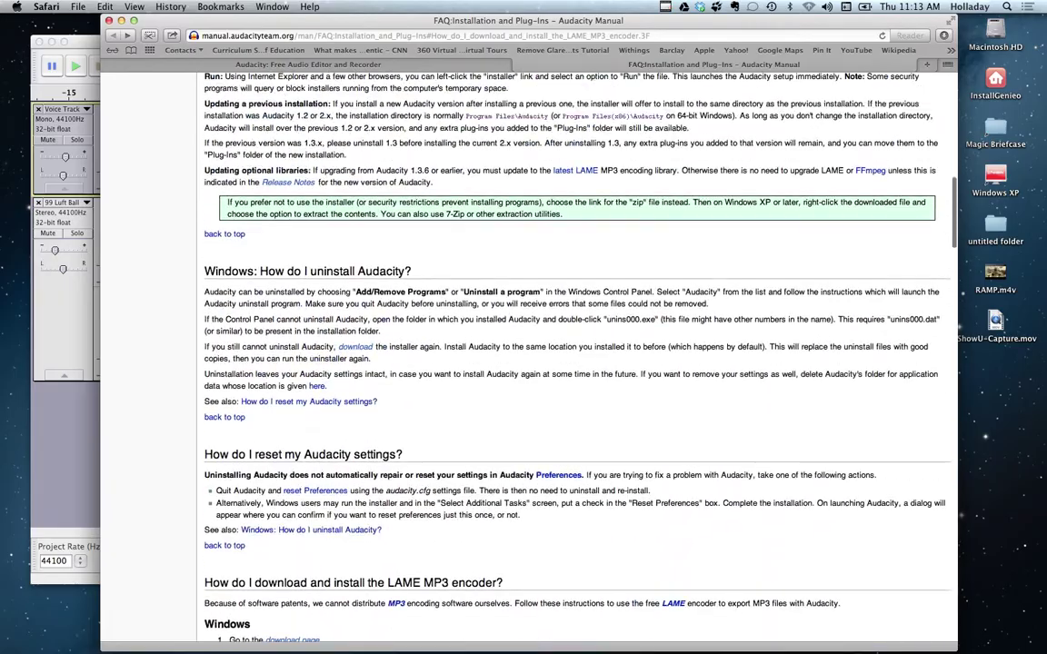
scroll(893, 90, "up", 2)
scroll(893, 90, "down", 15)
scroll(893, 91, "down", 3)
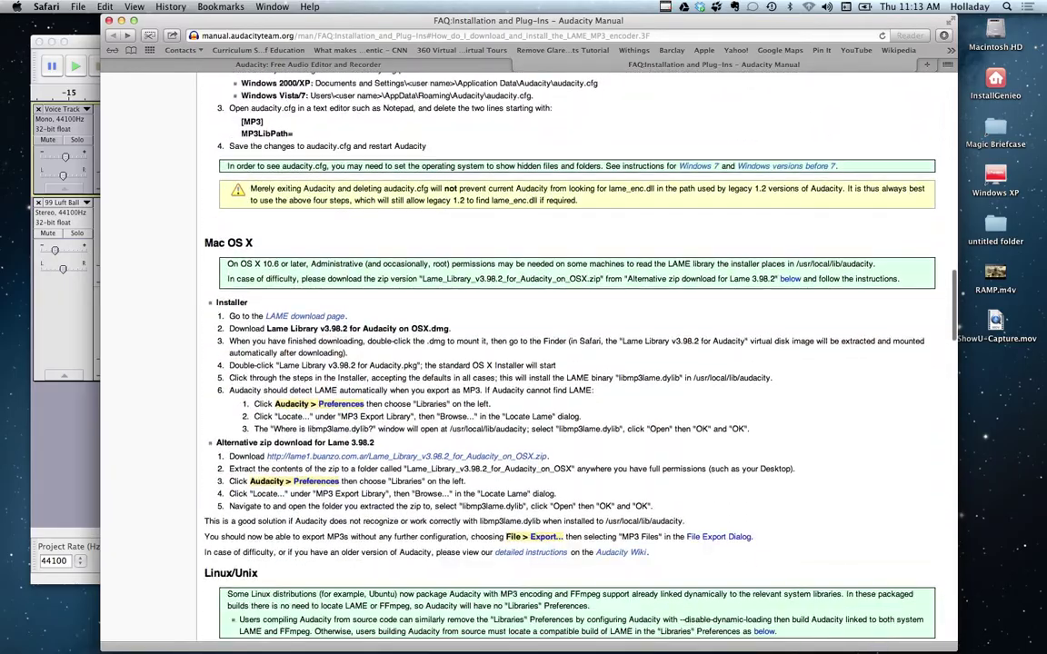
left_click(406, 456)
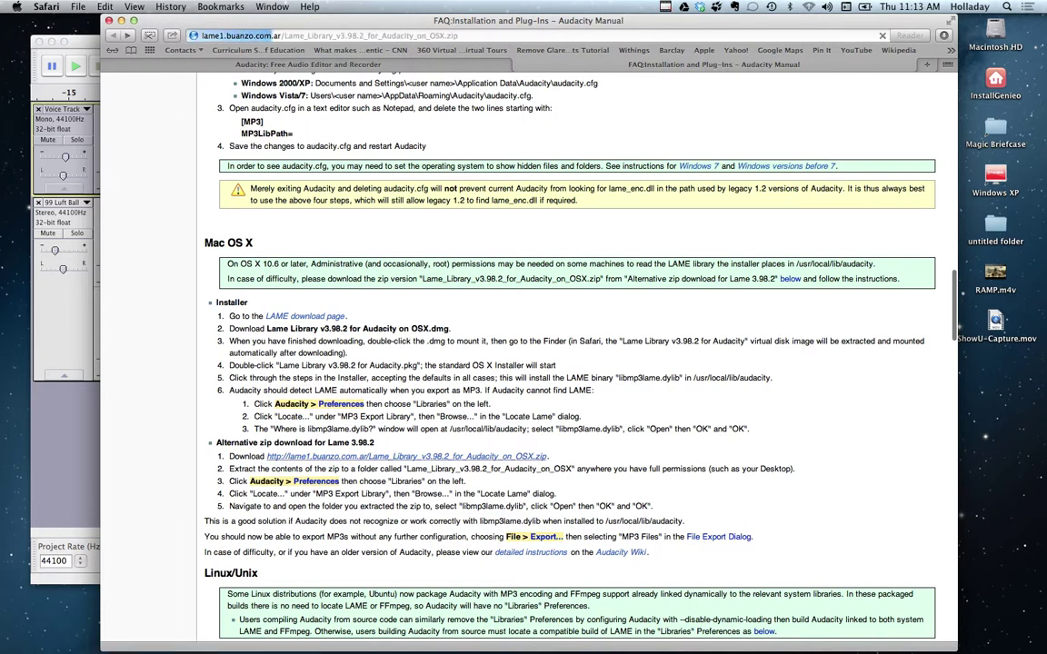
Step: Select libmp3lame.dylib in the Lame_Library_v3 folder while checking the FAQ, then return to Audacity
key("super+Tab")
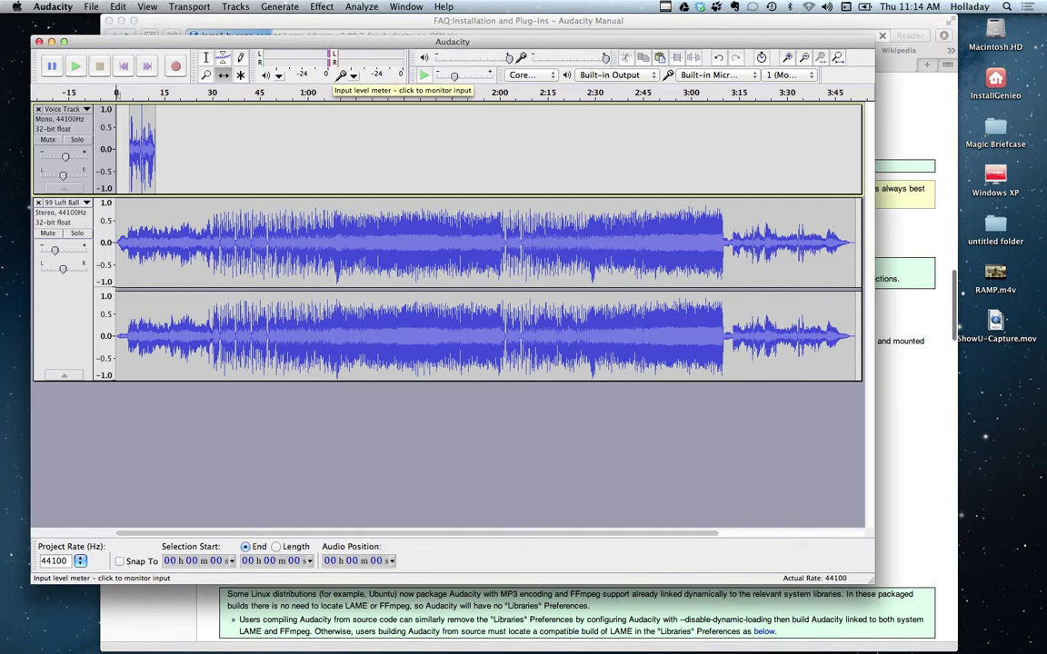
key("super+Tab")
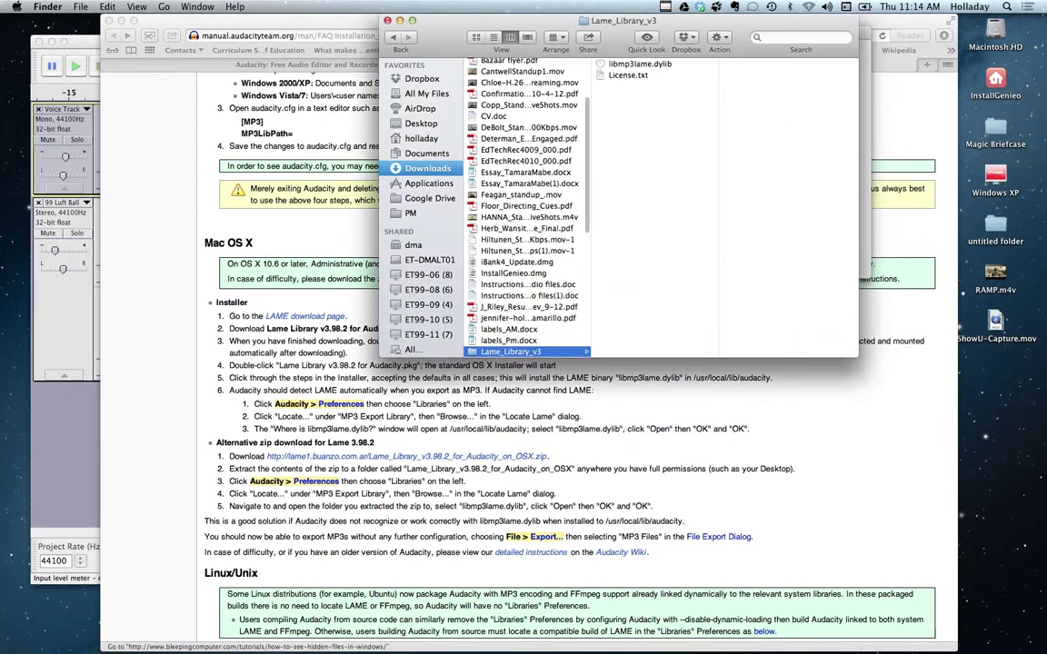
left_click(638, 63)
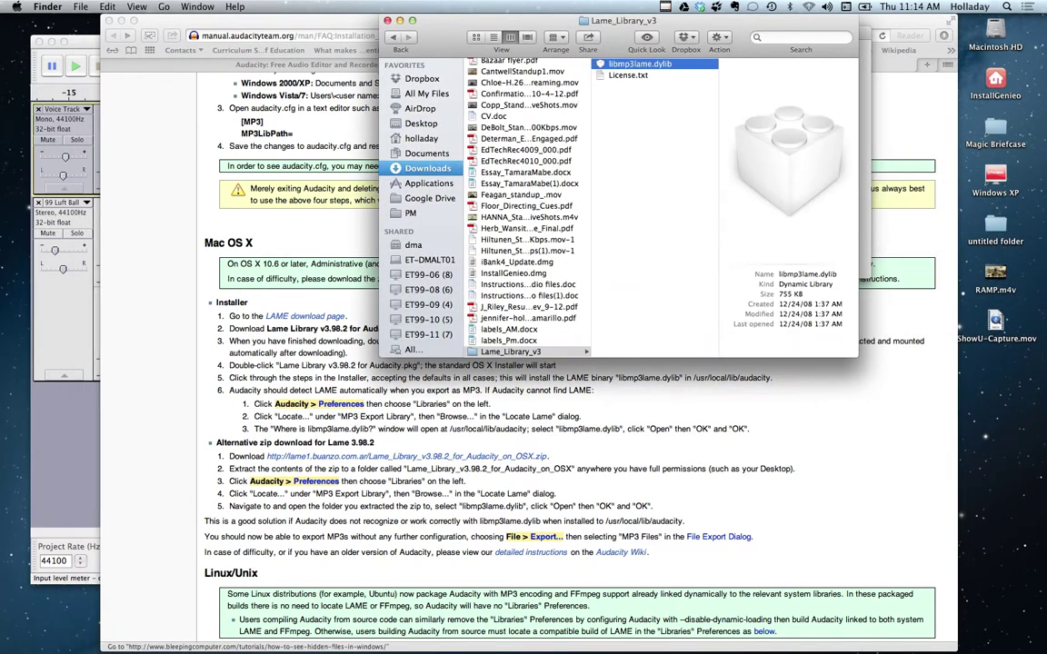
key("Return")
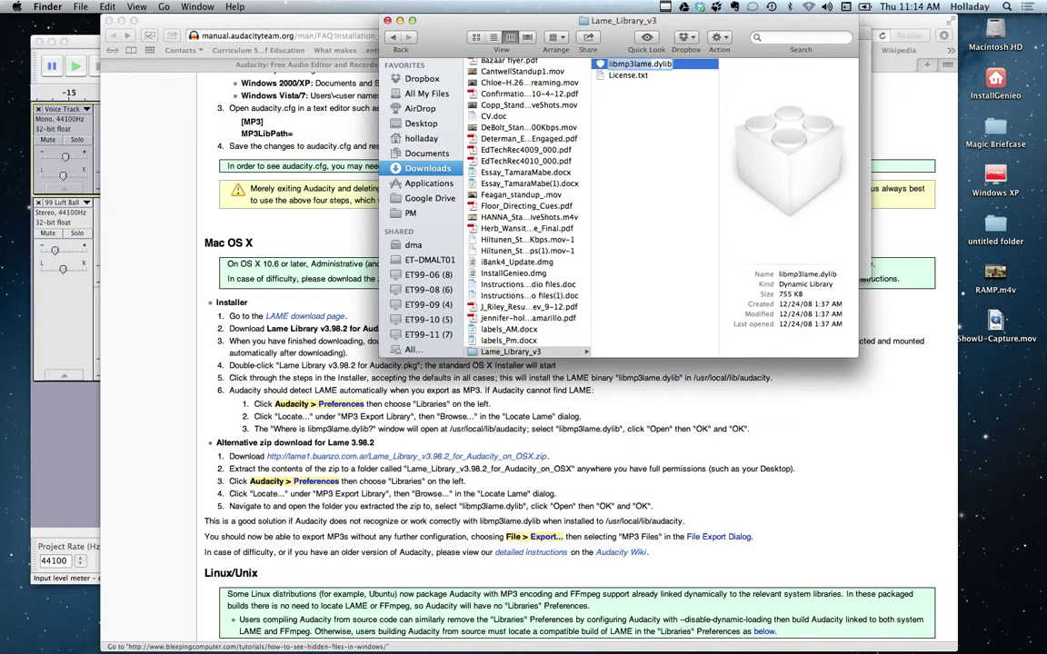
key("super+Tab")
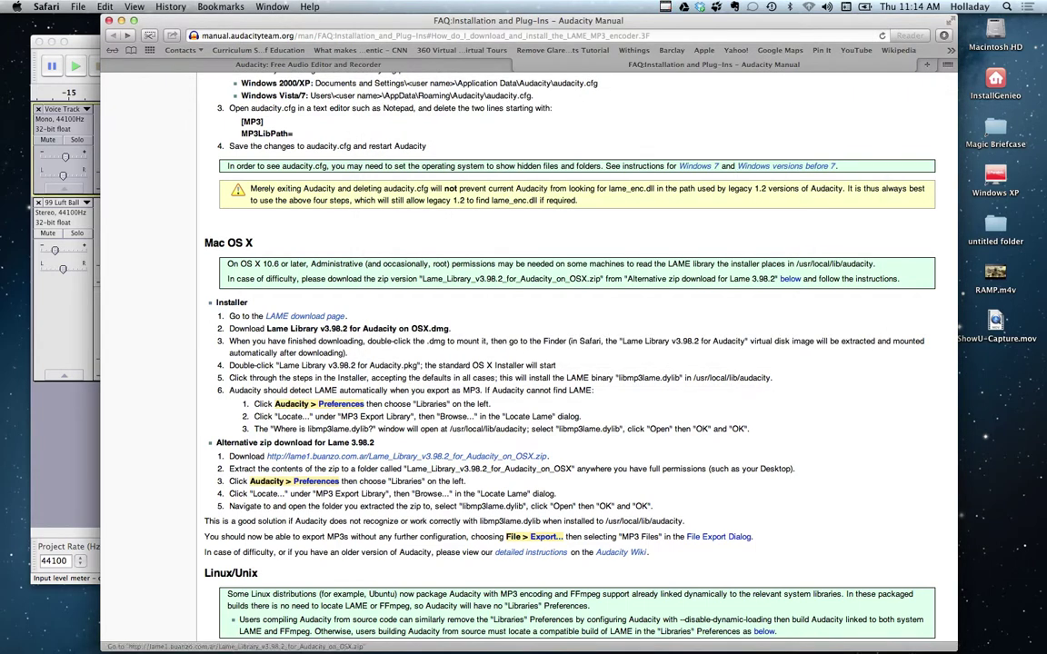
key("super+Tab")
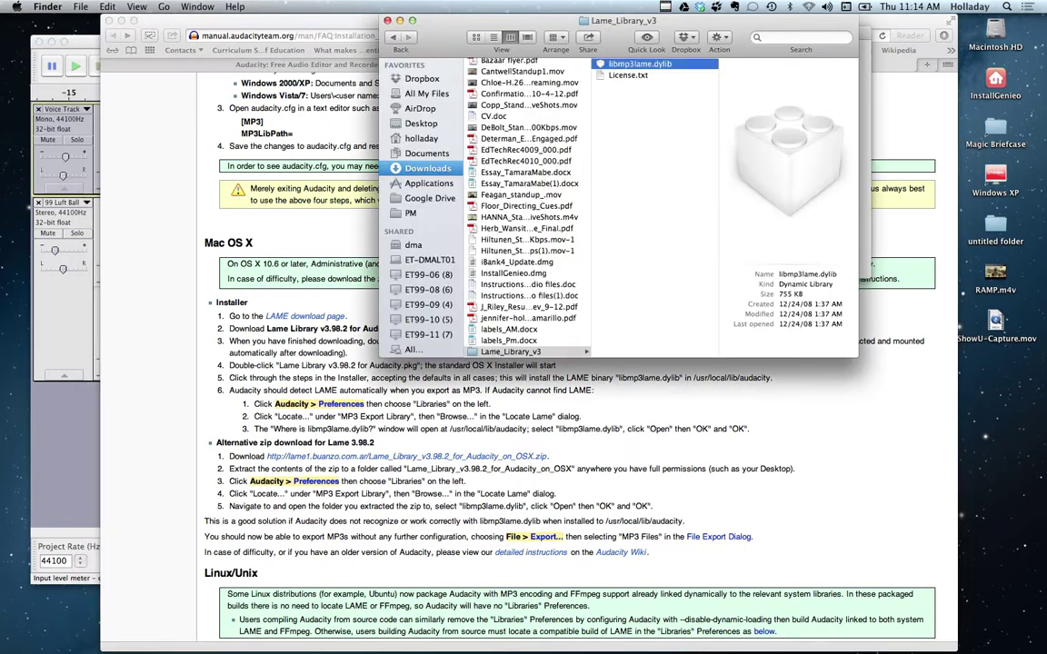
key("super+Tab")
key("super+Tab")
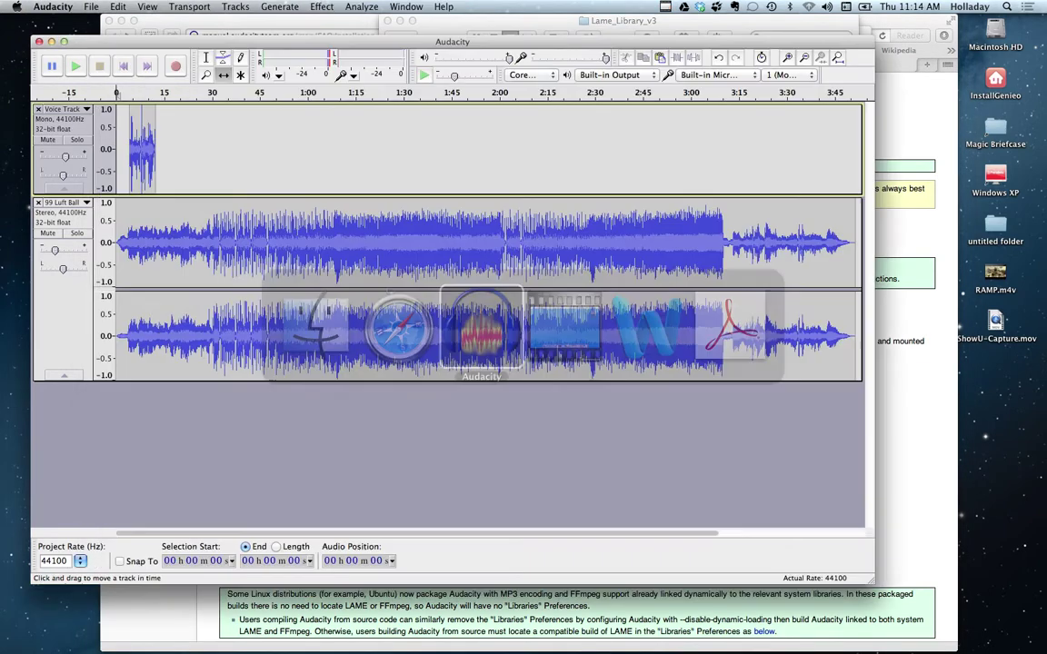
Step: Open Audacity Preferences to the Libraries page, with the FAQ as reference
left_click(53, 6)
left_click(66, 41)
key("super+Tab")
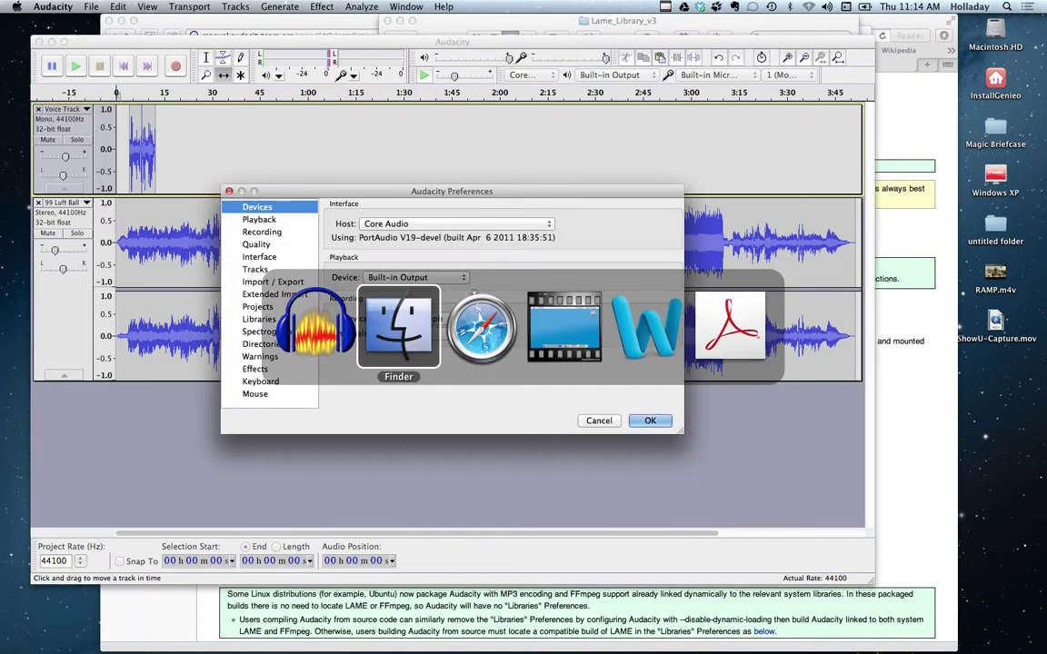
key("super+Tab")
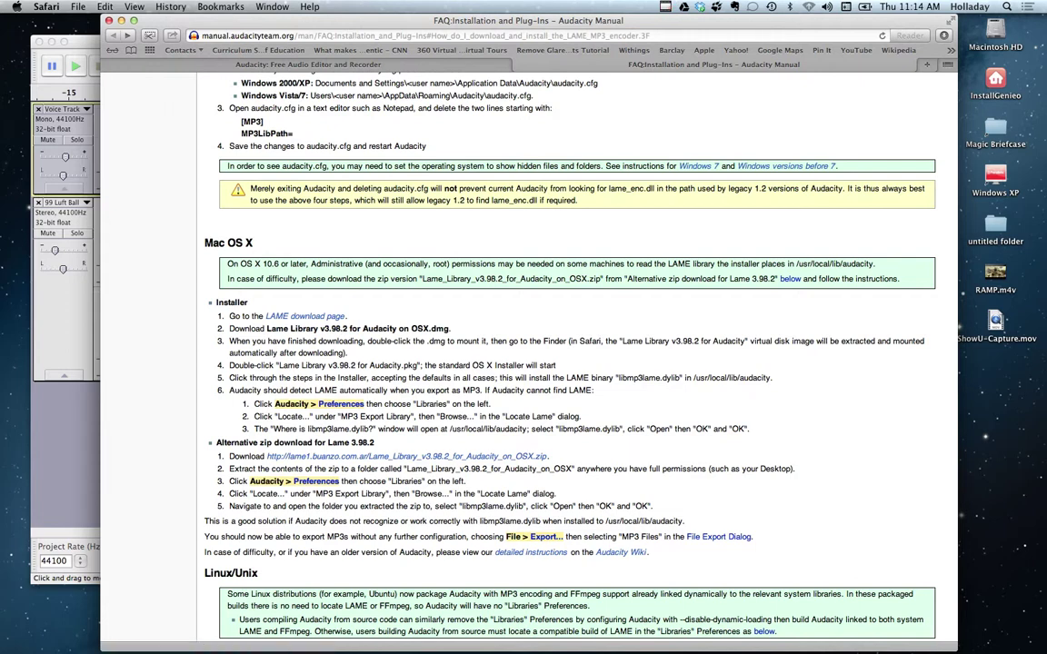
key("super+Tab")
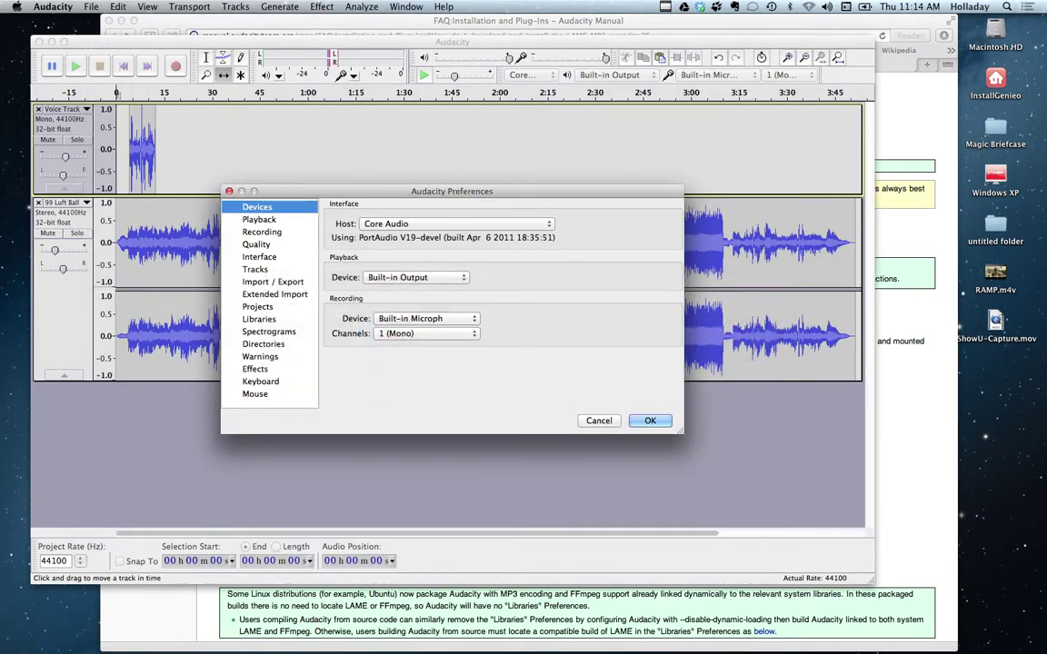
left_click(259, 319)
key("super+Tab")
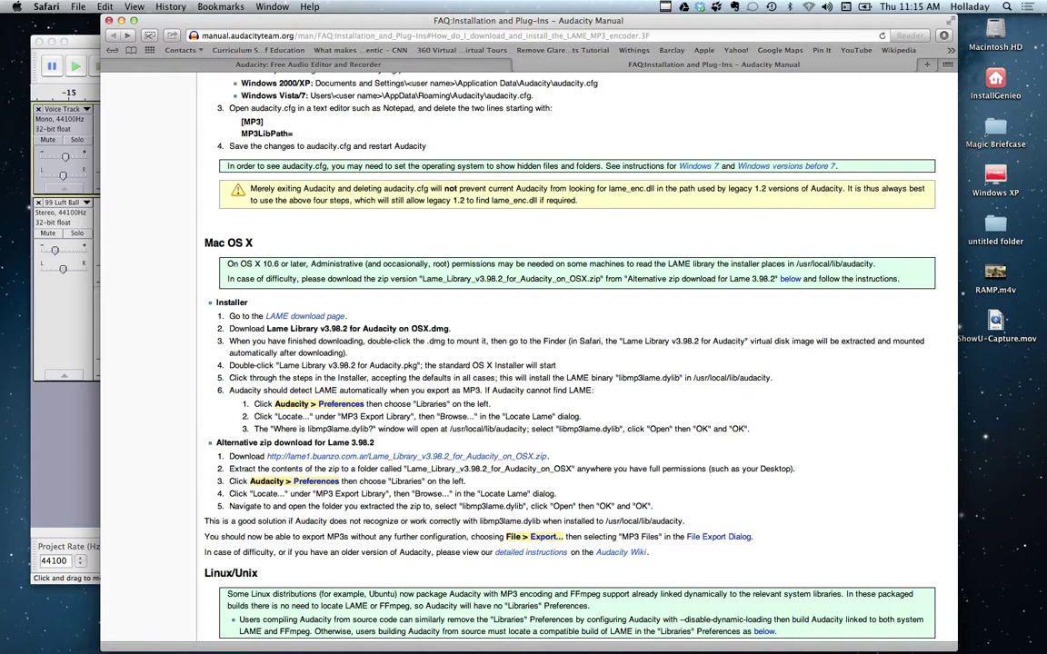
key("super+Tab")
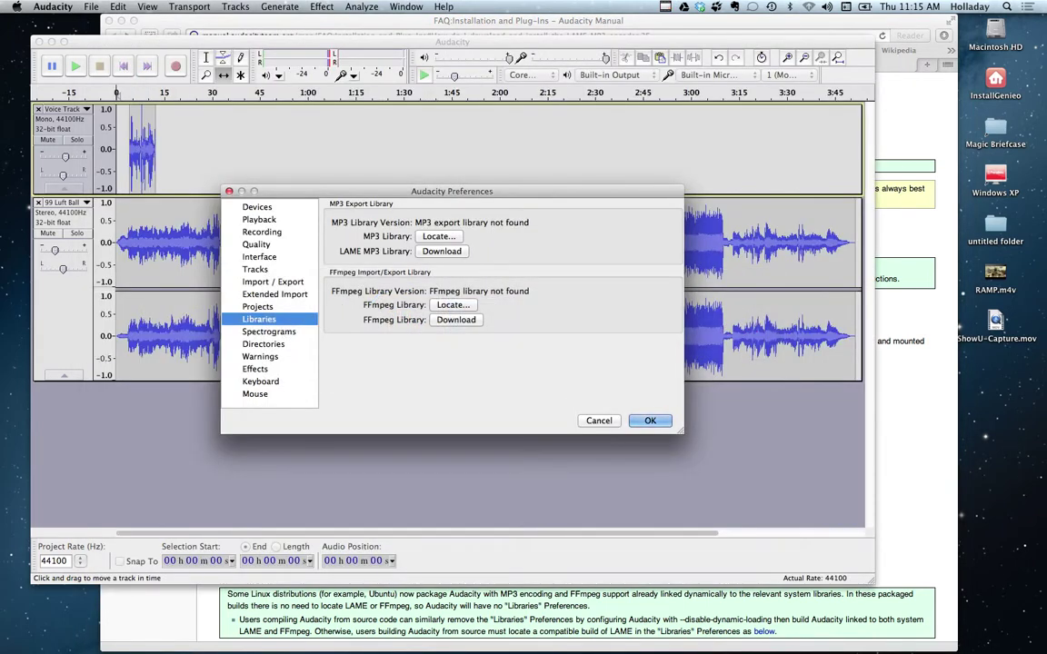
Step: Point the MP3 export library to Downloads > Lame_Library_v3 > libmp3lame.dylib, detecting LAME 3.98.2
left_click(438, 236)
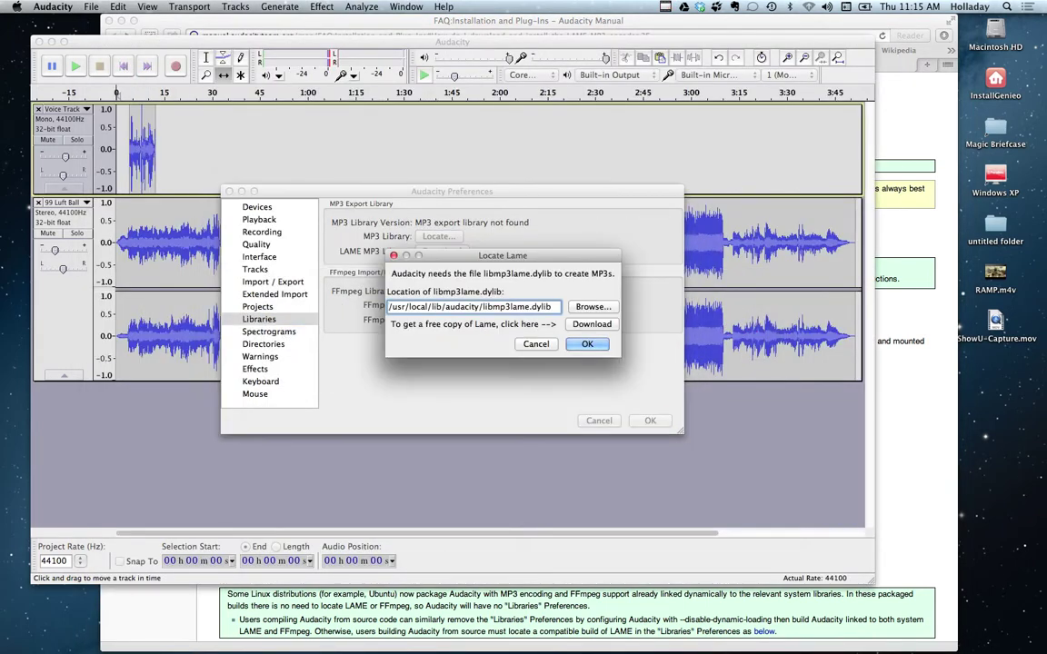
left_click(592, 306)
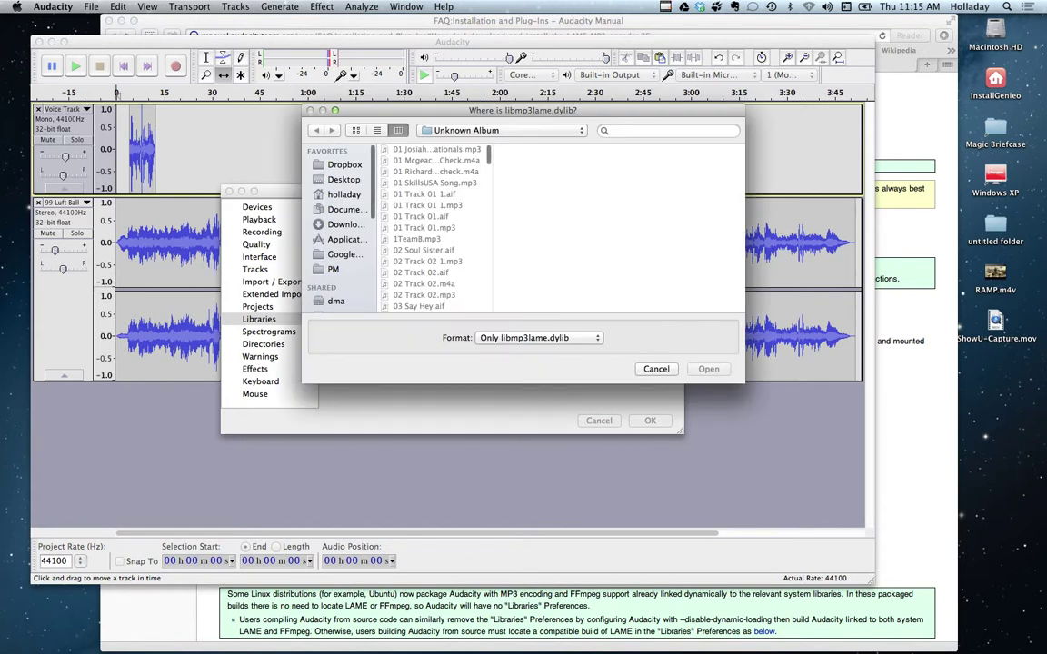
left_click(344, 223)
scroll(434, 227, "down", 5)
scroll(435, 227, "down", 1)
left_click(423, 283)
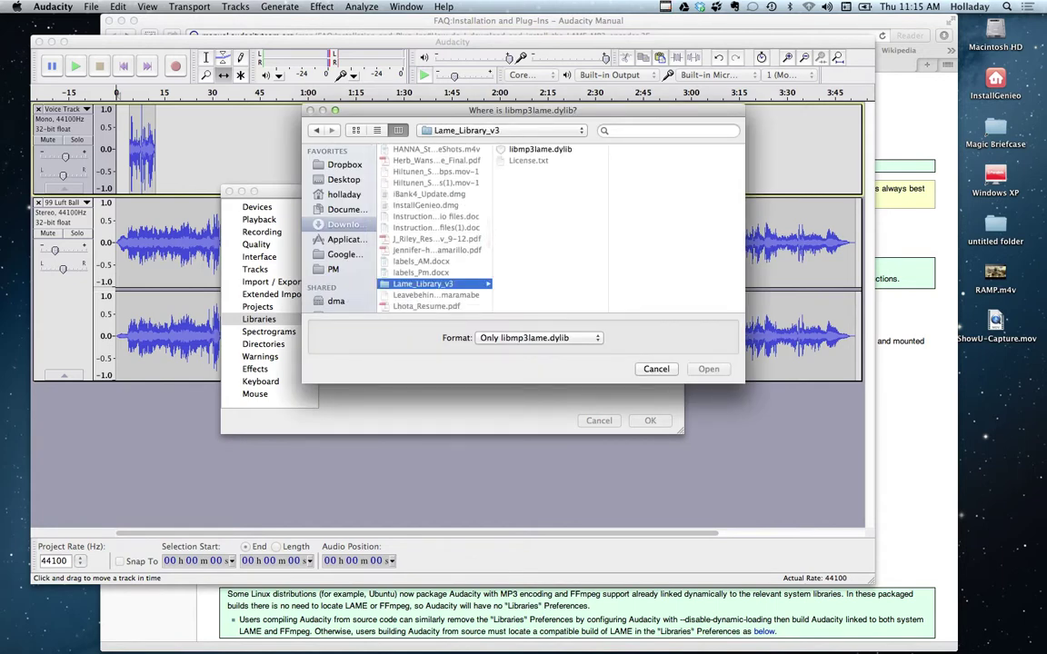
left_click(540, 149)
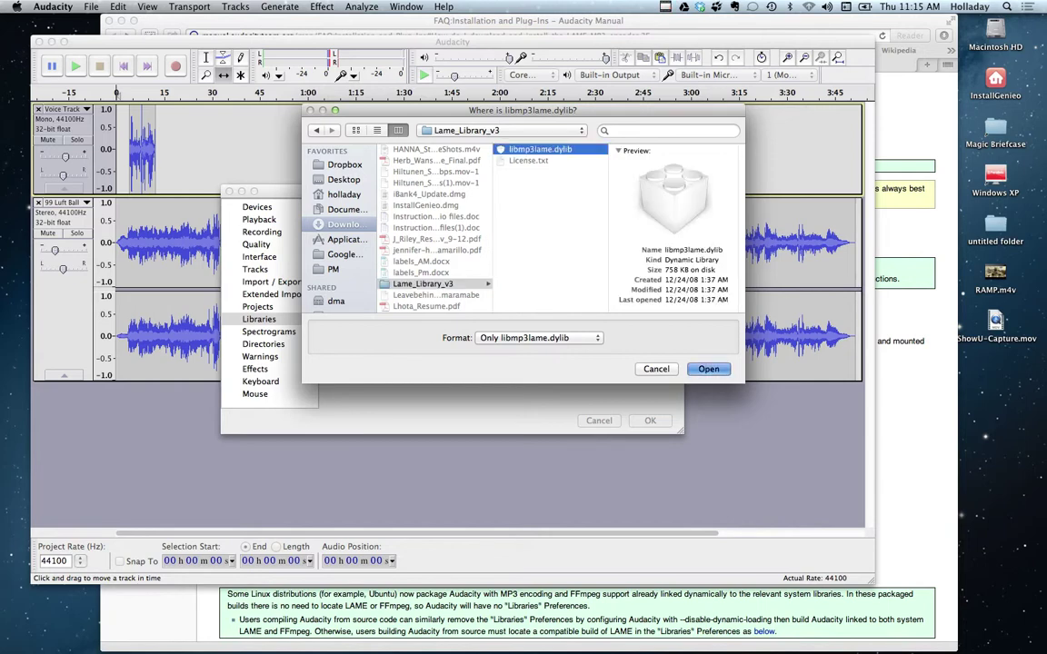
key("Return")
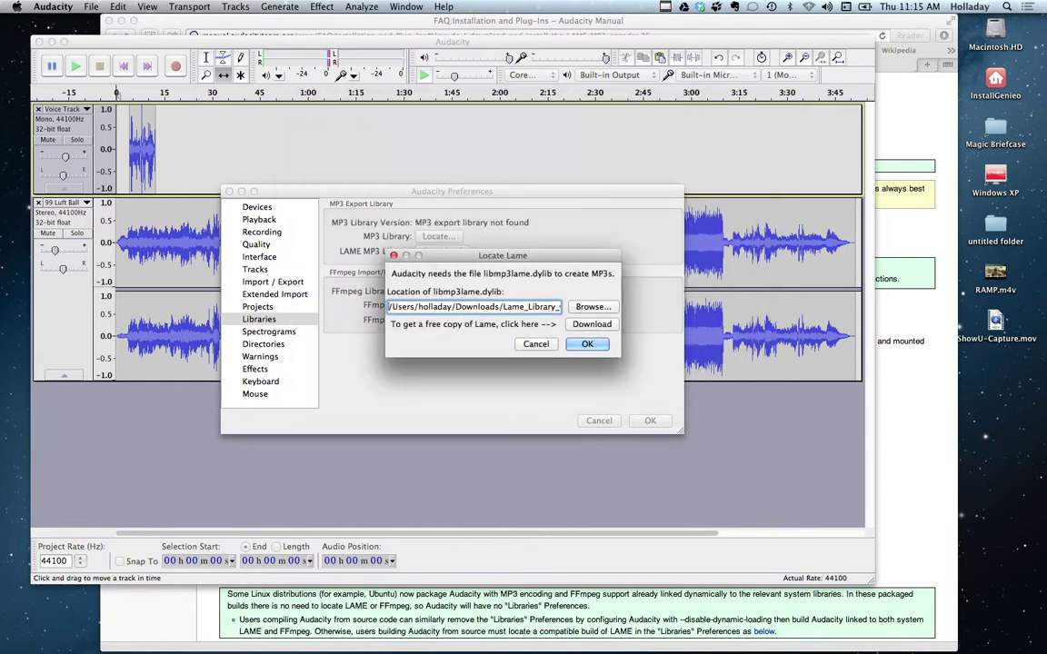
key("Return")
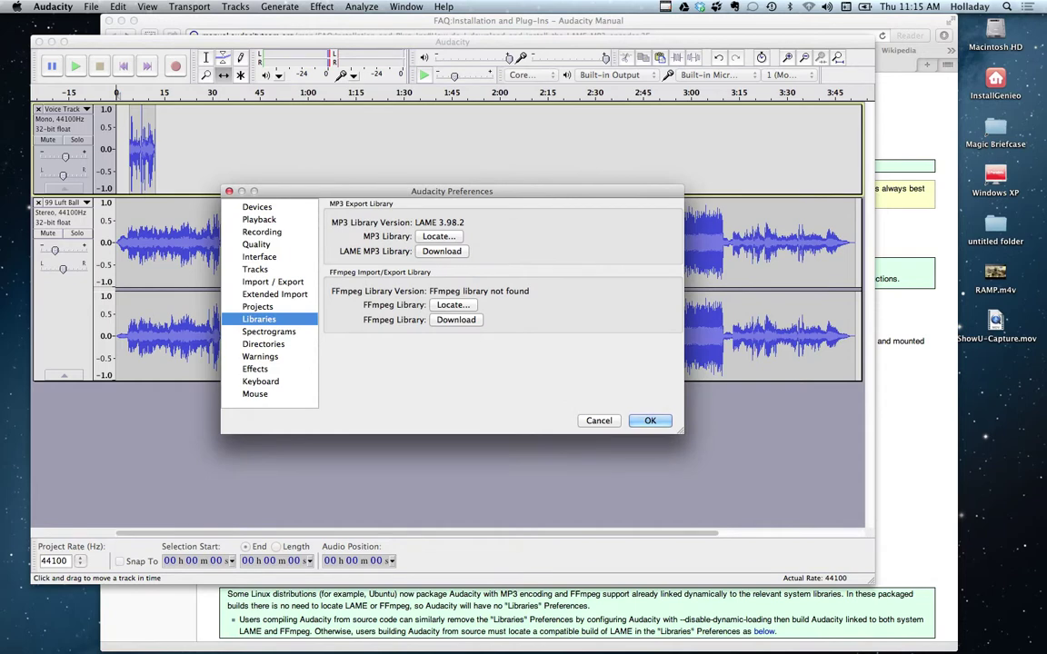
Step: Close Preferences and export the project as Holladay_Podcast MP3 to the Desktop, accepting metadata and mixdown
key("Return")
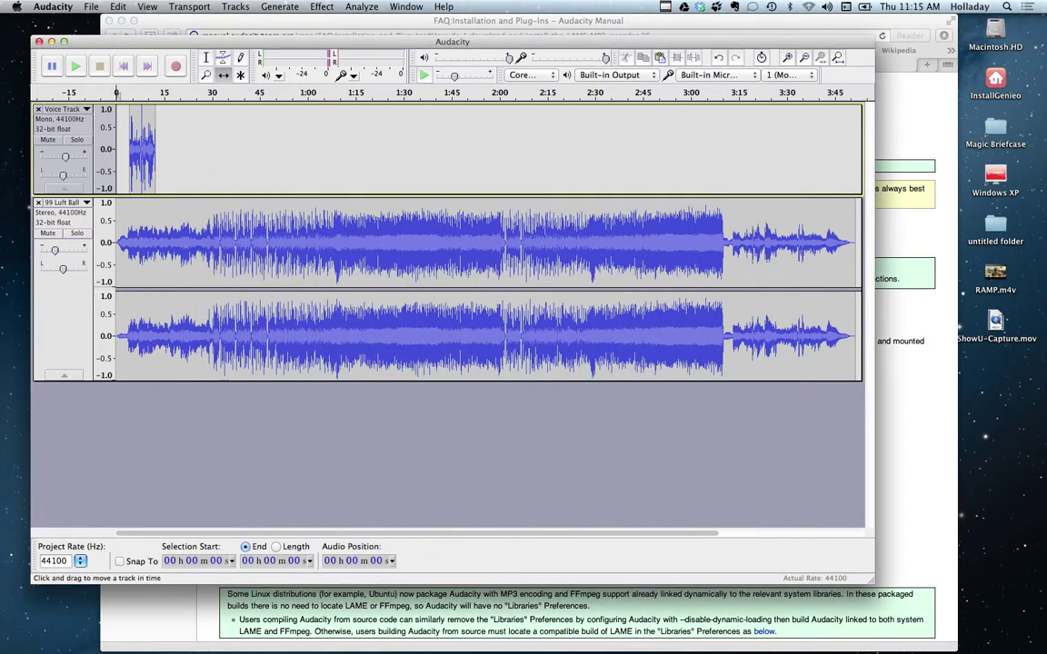
left_click(91, 6)
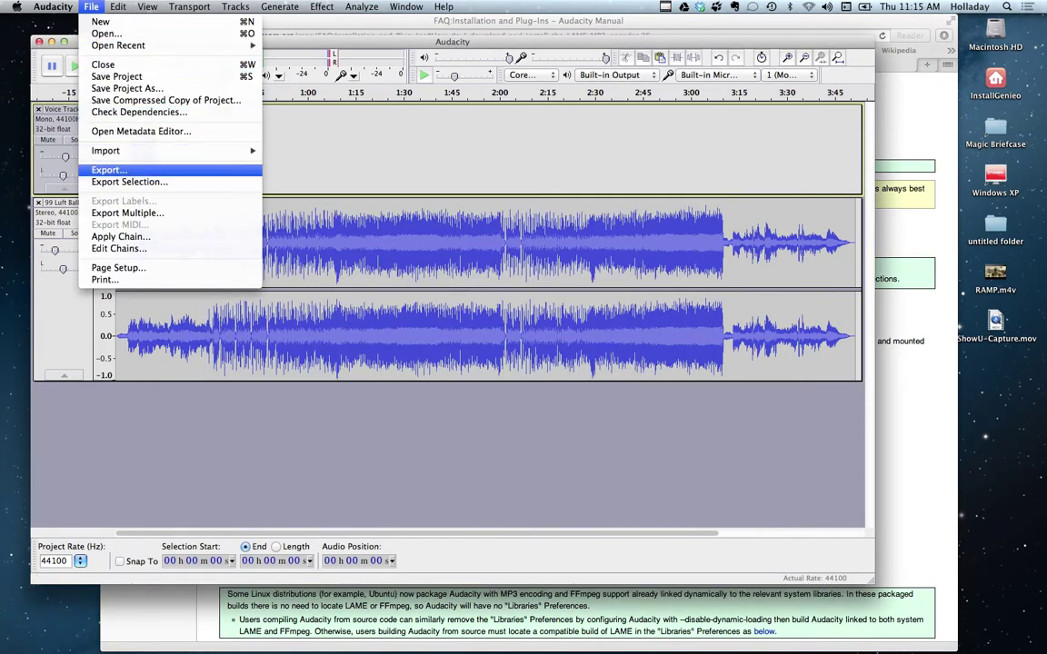
left_click(109, 170)
type("Holladay")
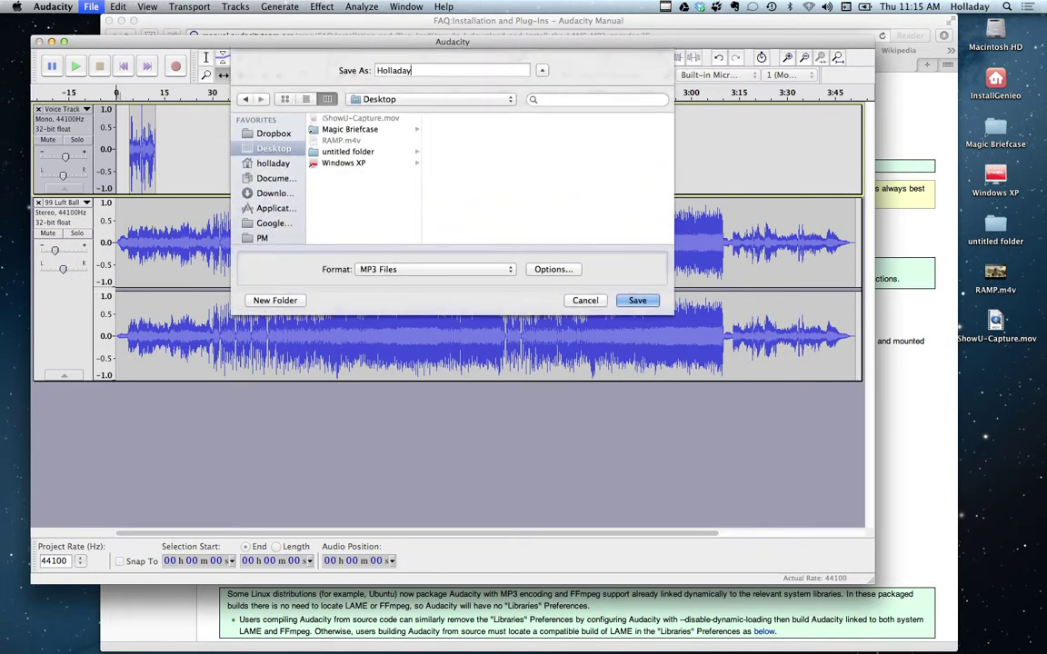
type("_Podcast")
key("Return")
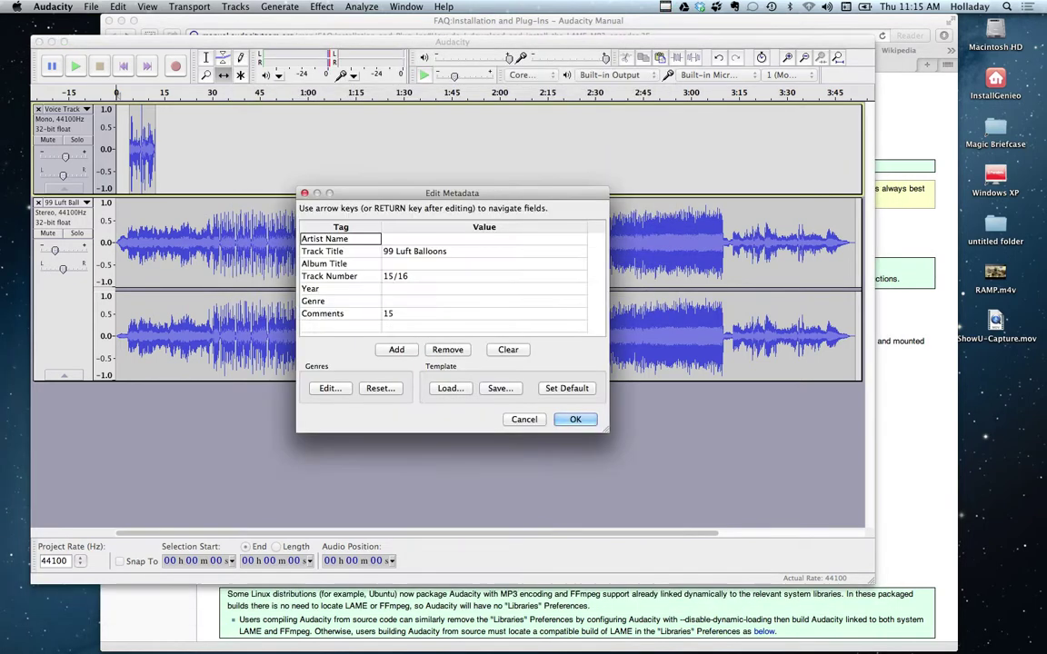
key("Return")
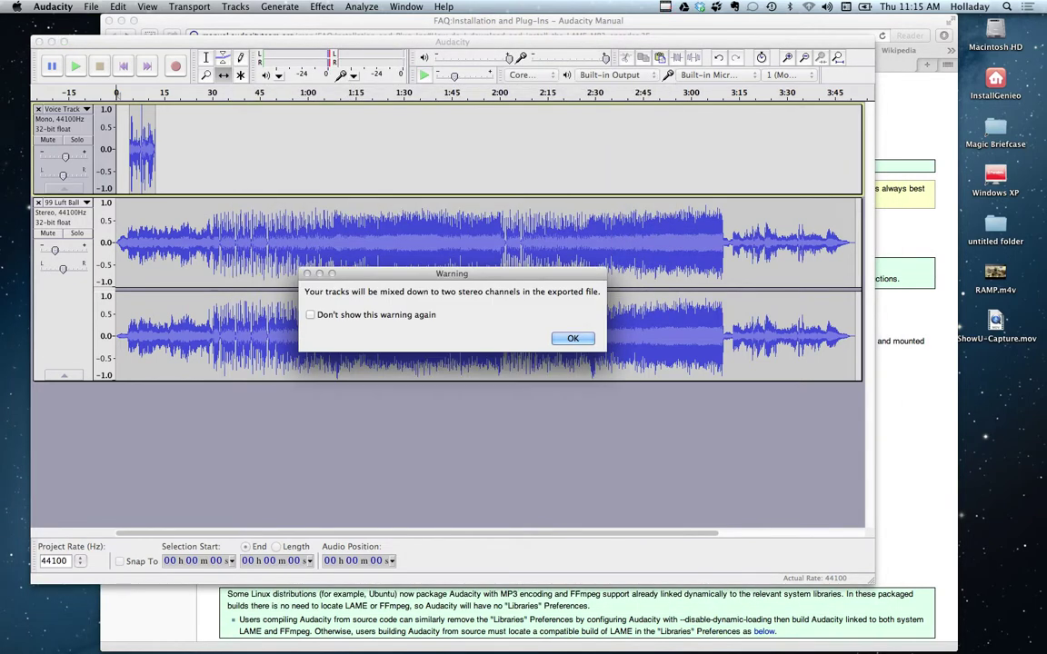
key("Return")
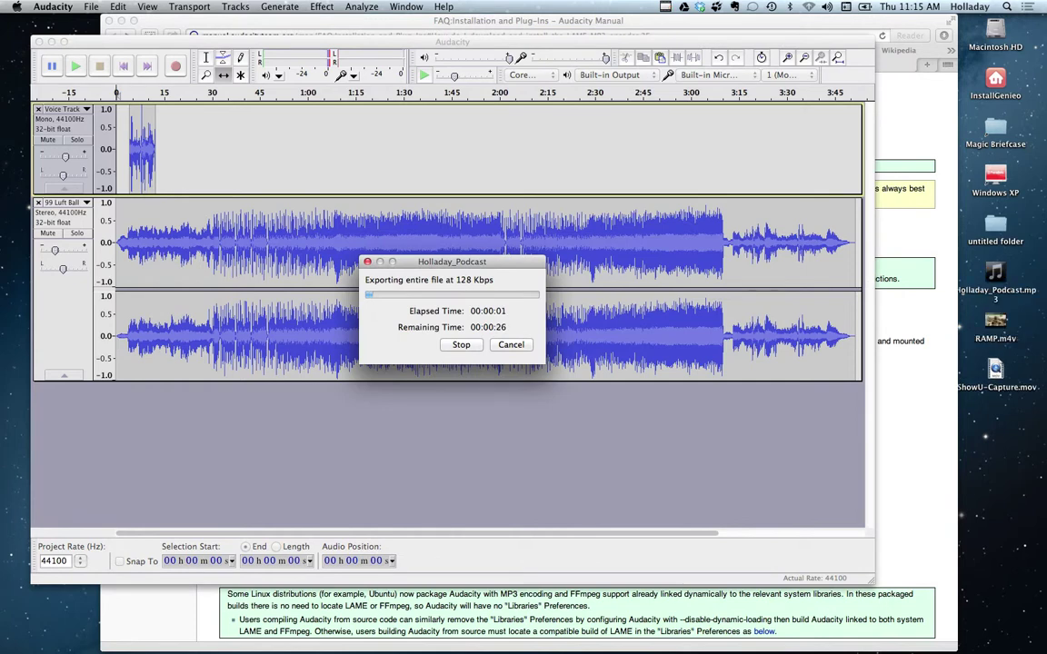